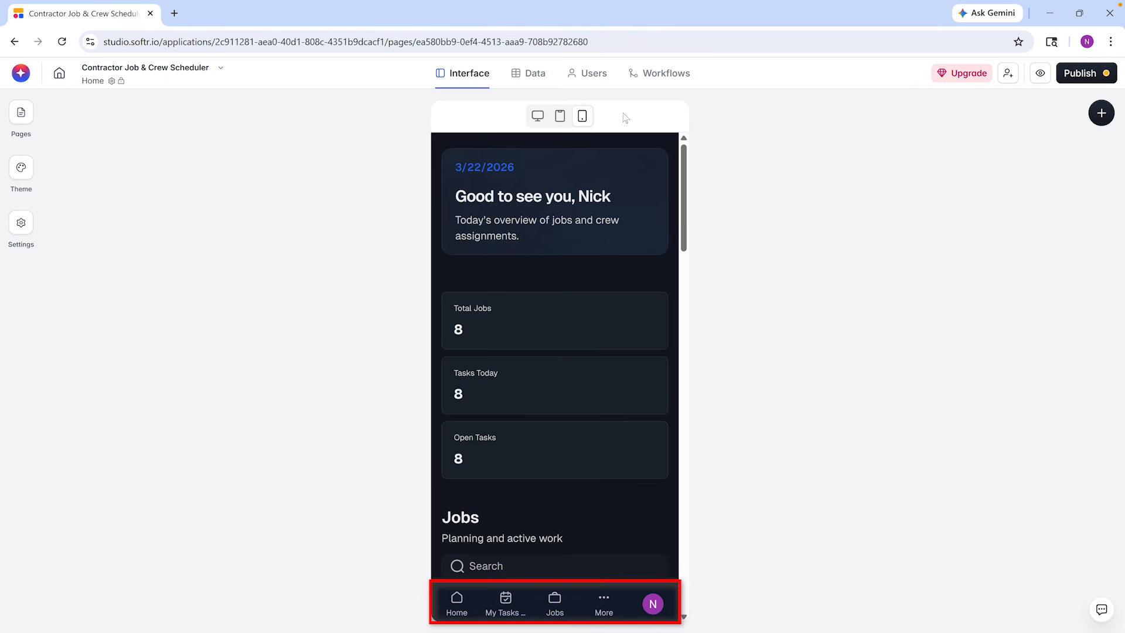
# Switch the preview to desktop, look through the Home page's blocks and open the Jobs list block's settings
pyautogui.click(538, 115)
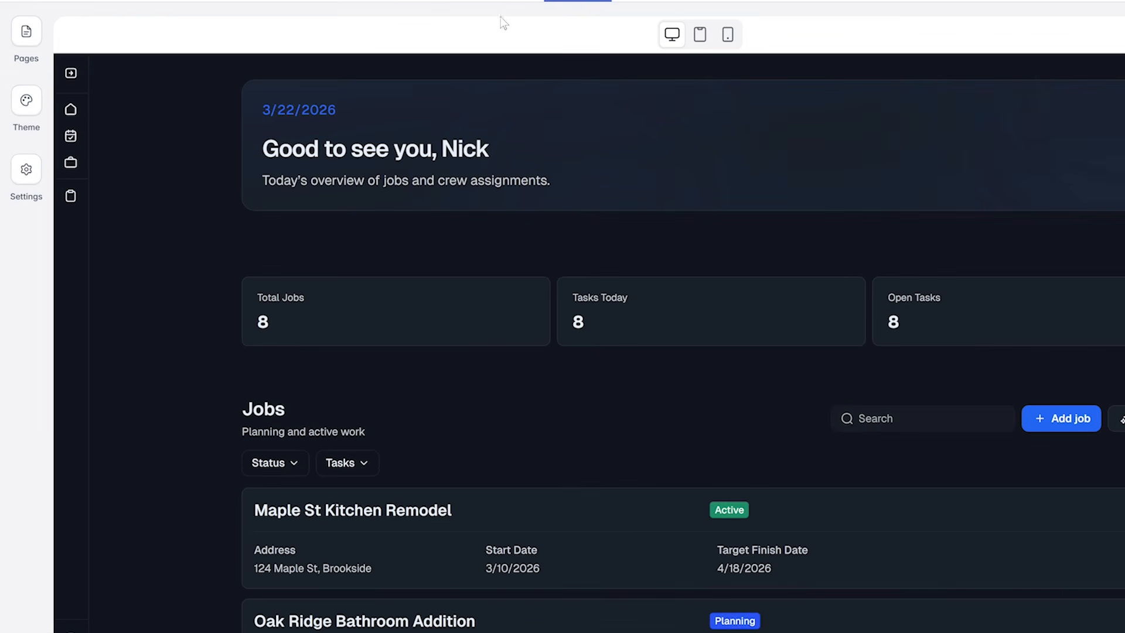
pyautogui.click(30, 34)
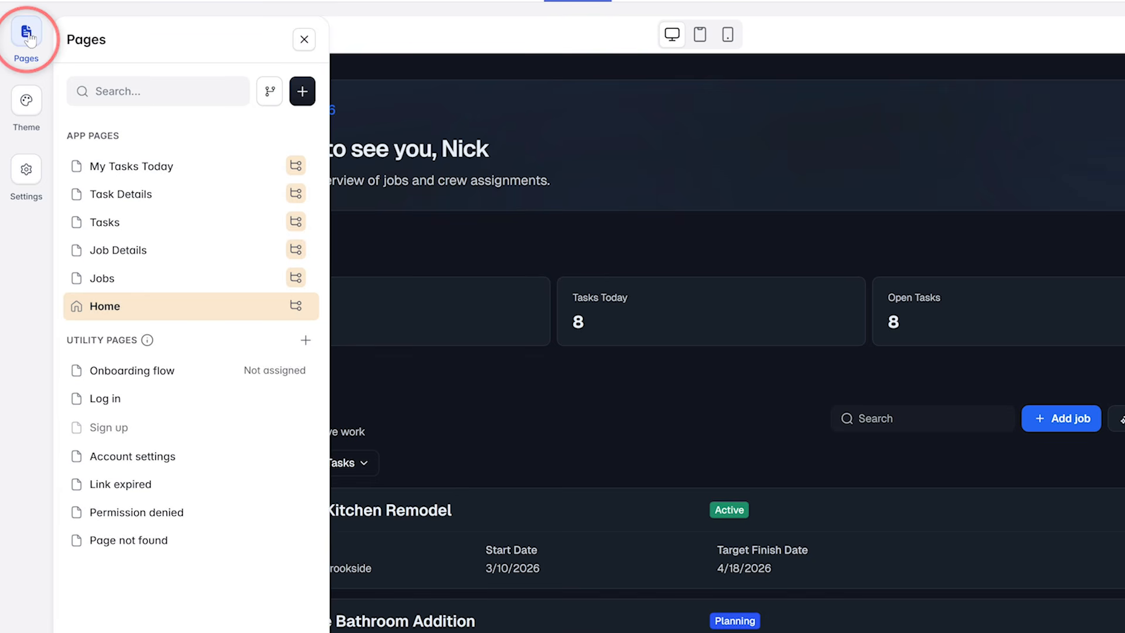
pyautogui.click(210, 304)
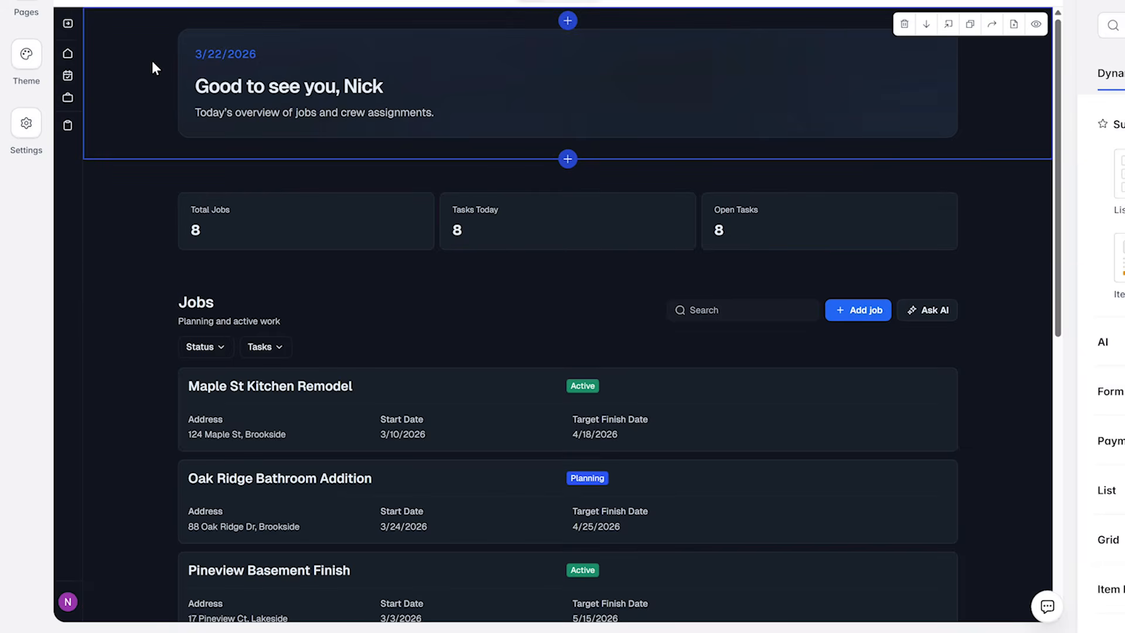
pyautogui.scroll(-9, 128, 268)
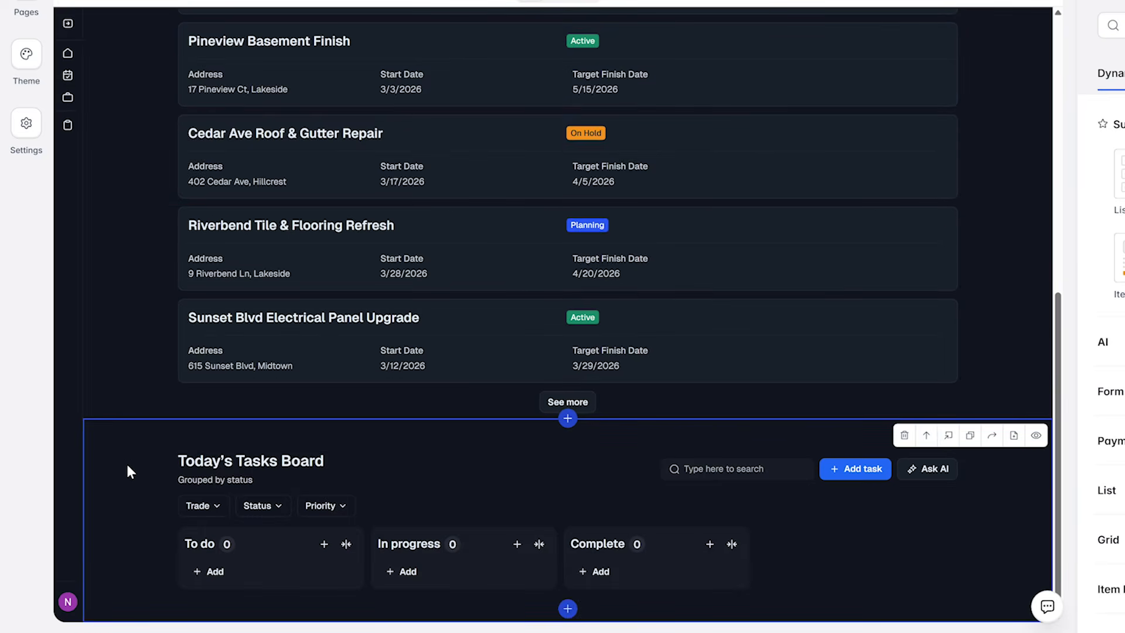
pyautogui.scroll(10, 128, 471)
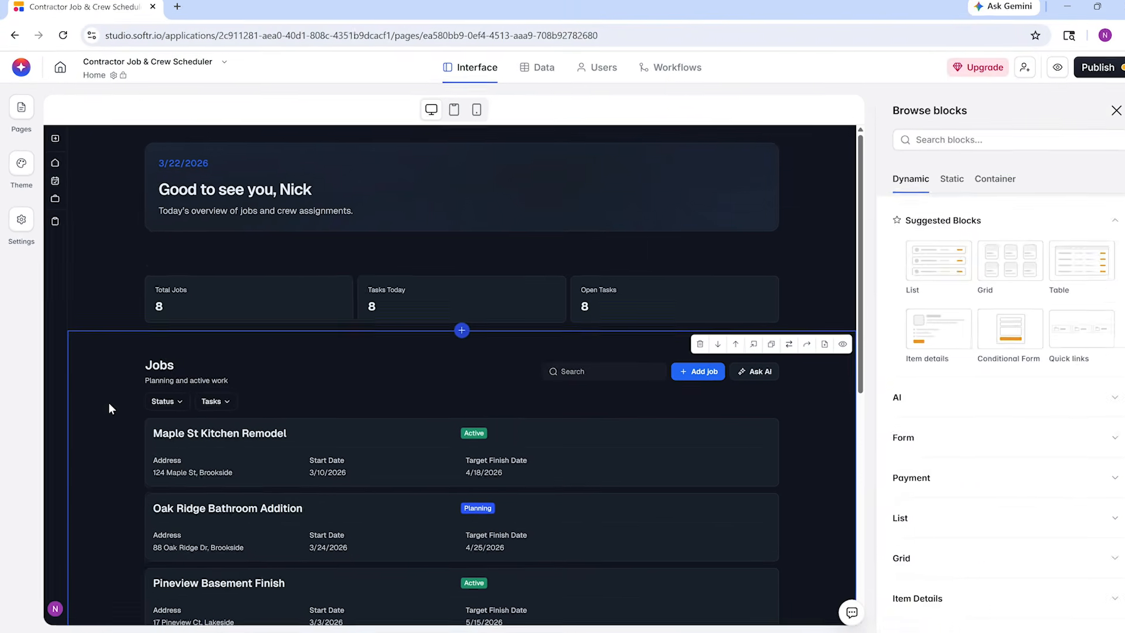
pyautogui.click(133, 355)
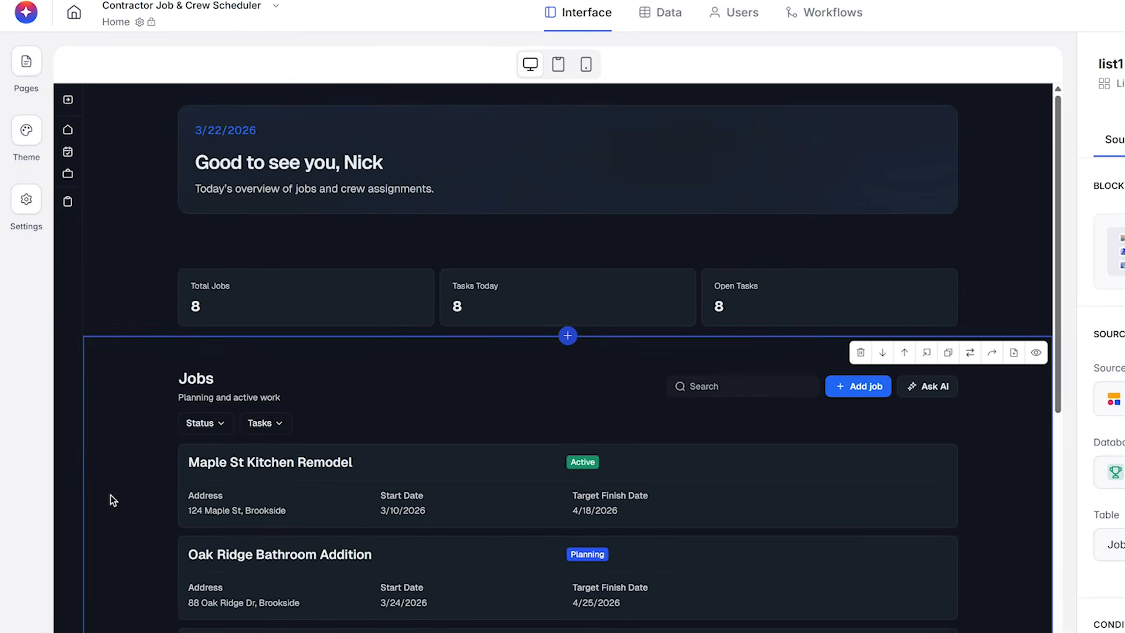
# Try #102E6B as the app theme's background color
pyautogui.click(26, 130)
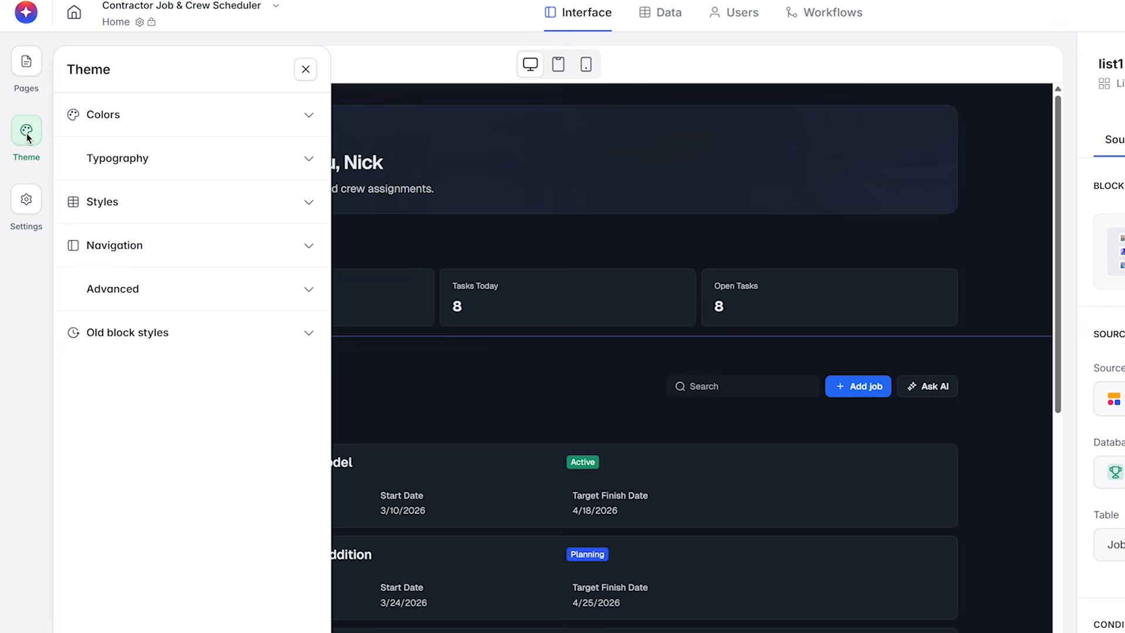
pyautogui.click(254, 119)
pyautogui.click(94, 296)
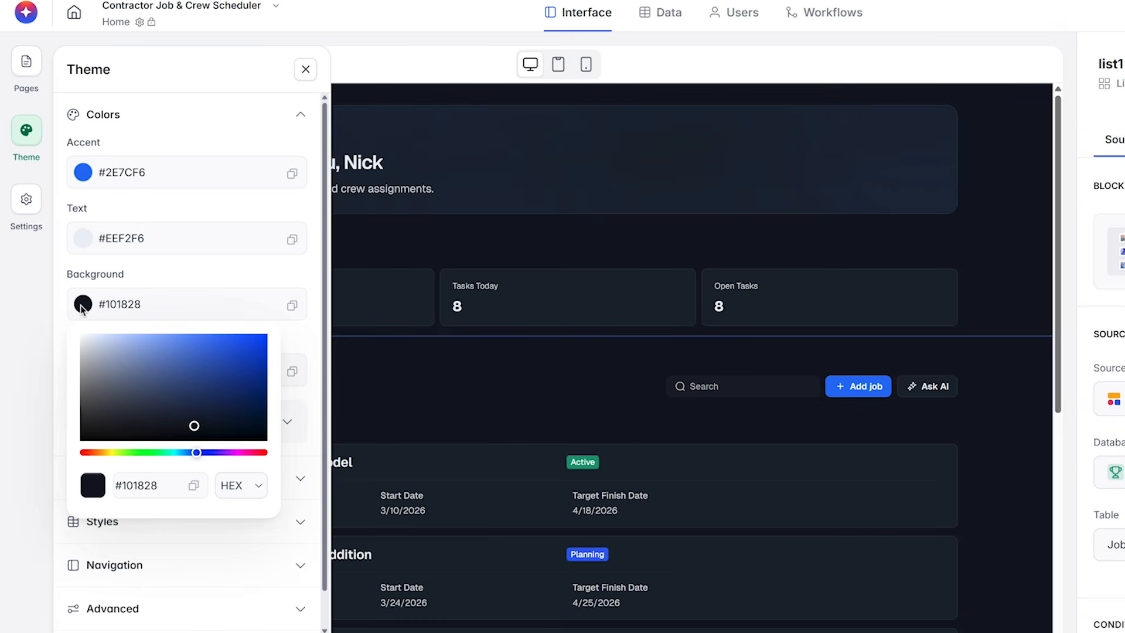
pyautogui.moveTo(195, 430); pyautogui.dragTo(240, 400)
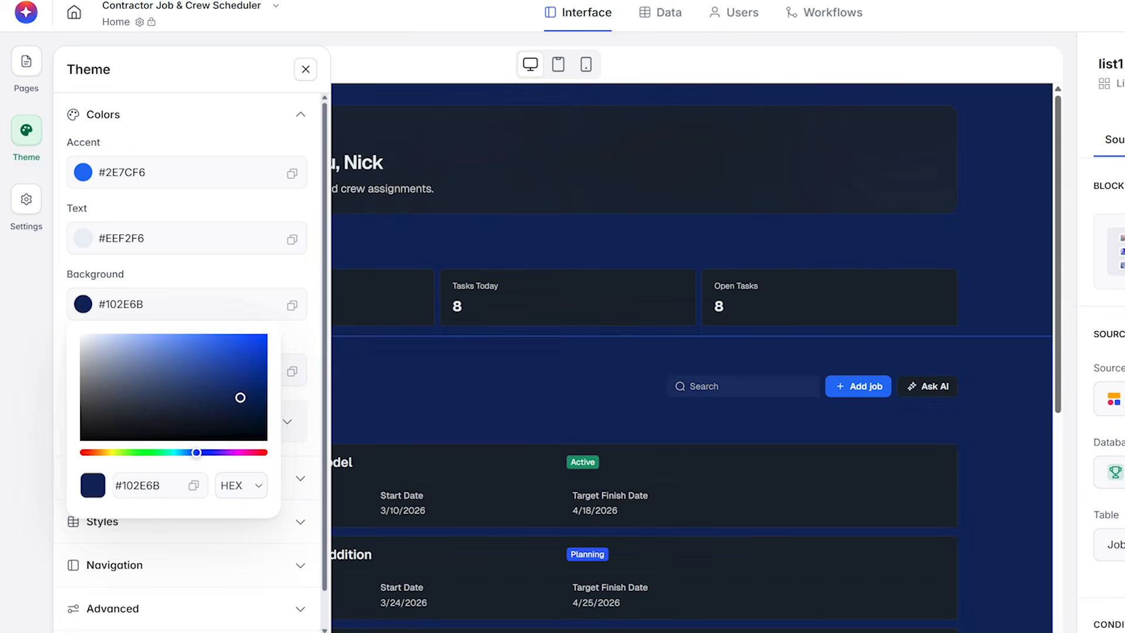
pyautogui.click(34, 553)
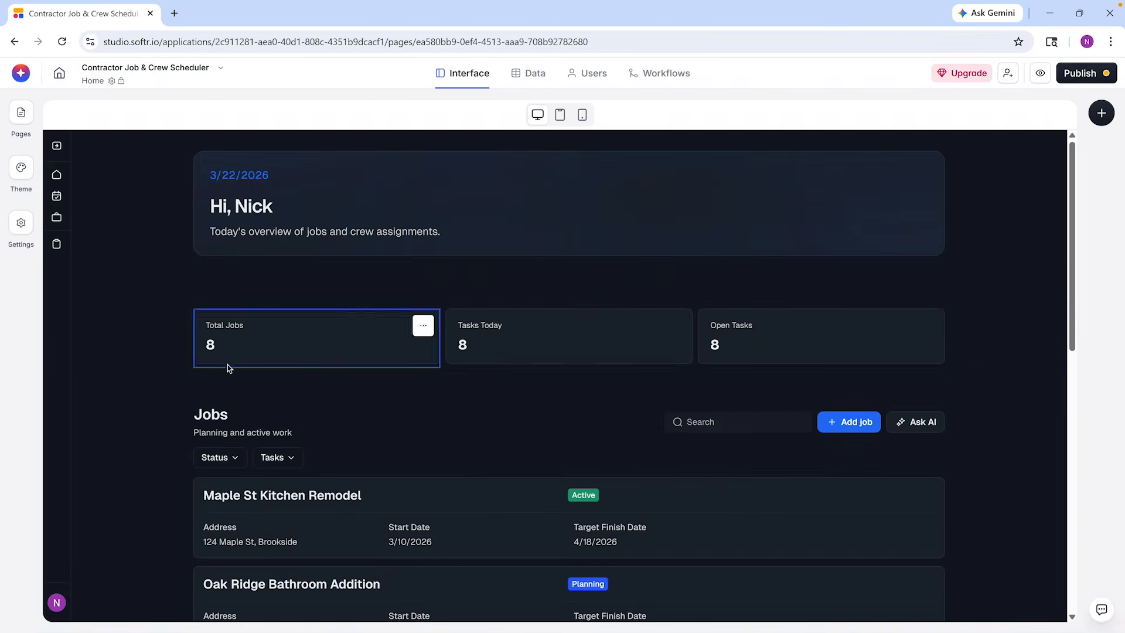
# Try #604A8C as the Jobs list block's background color, and view the block's content and action settings
pyautogui.click(263, 403)
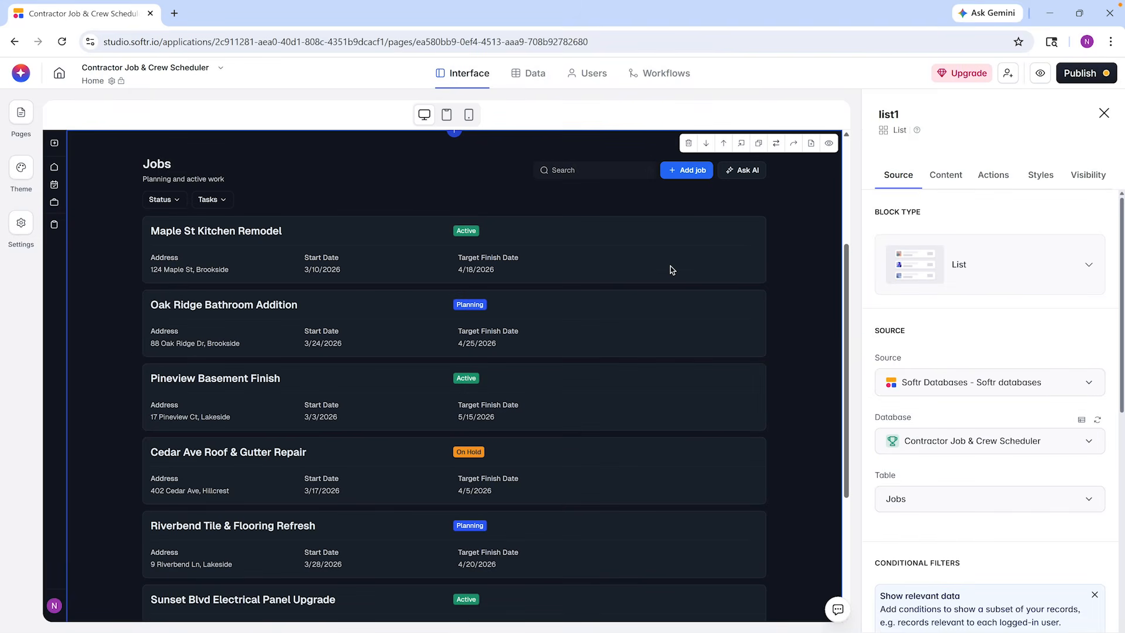
pyautogui.click(1040, 175)
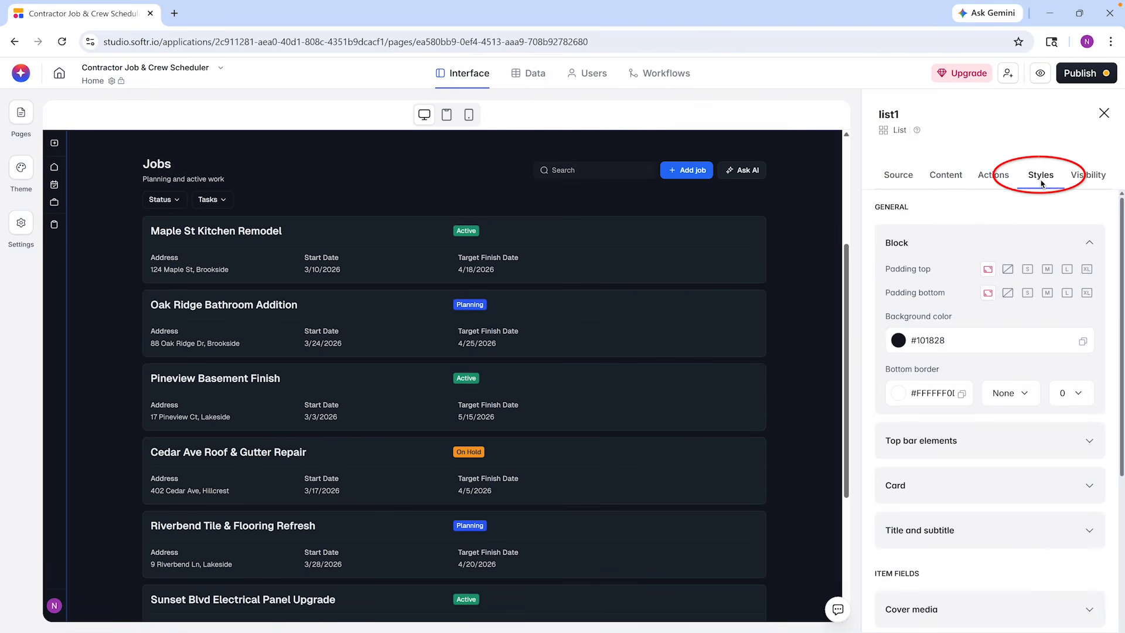
pyautogui.click(898, 340)
pyautogui.moveTo(996, 464); pyautogui.dragTo(968, 405)
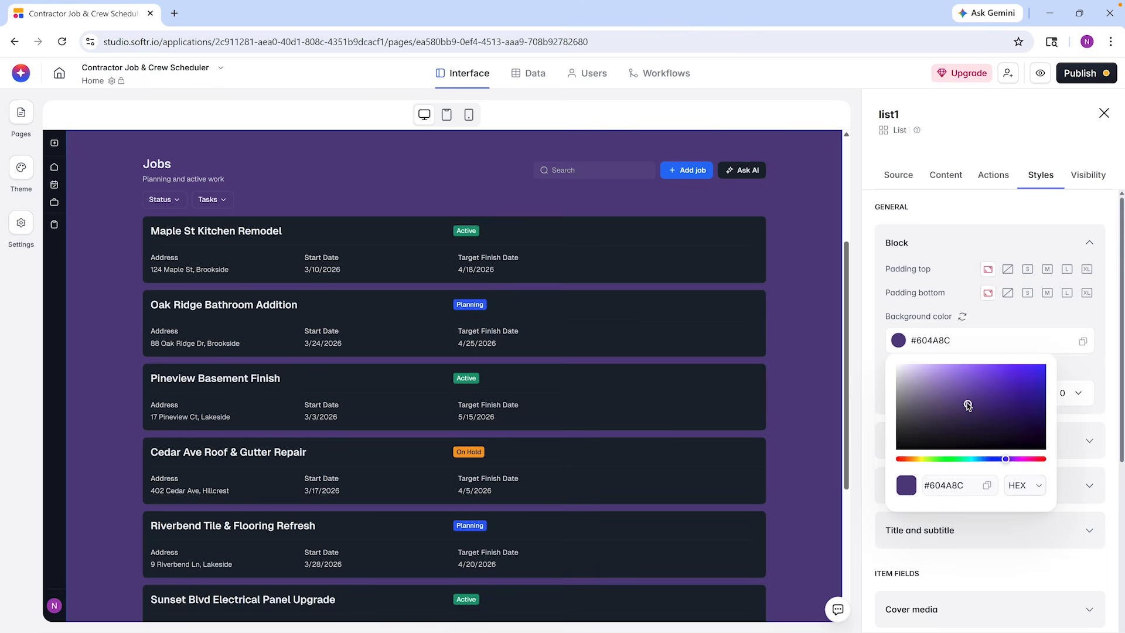
pyautogui.click(873, 402)
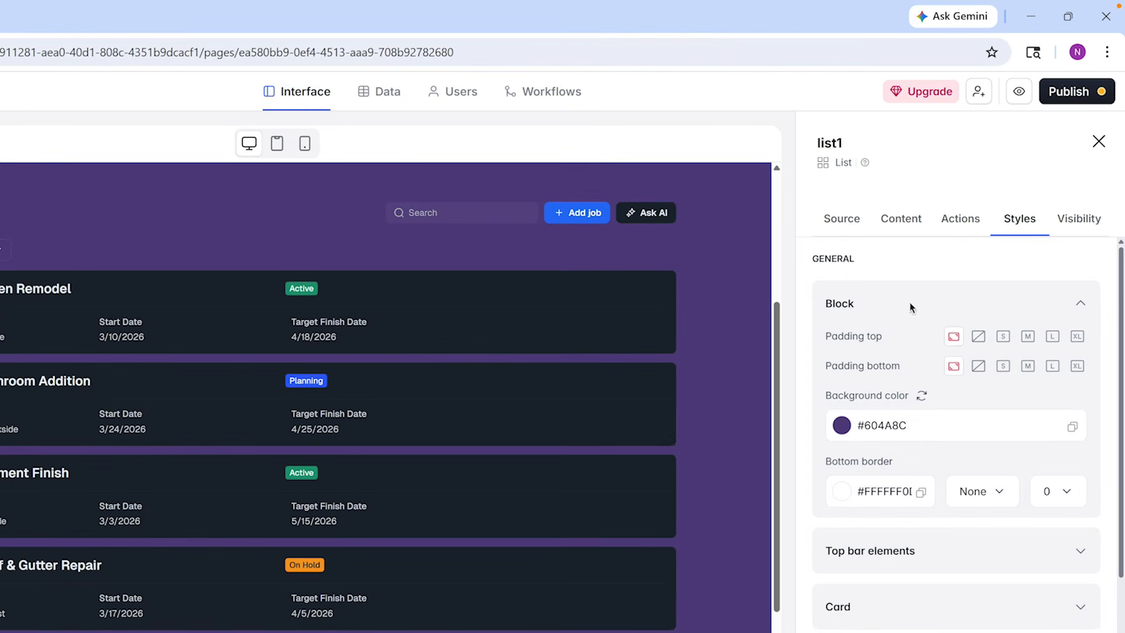
pyautogui.click(912, 218)
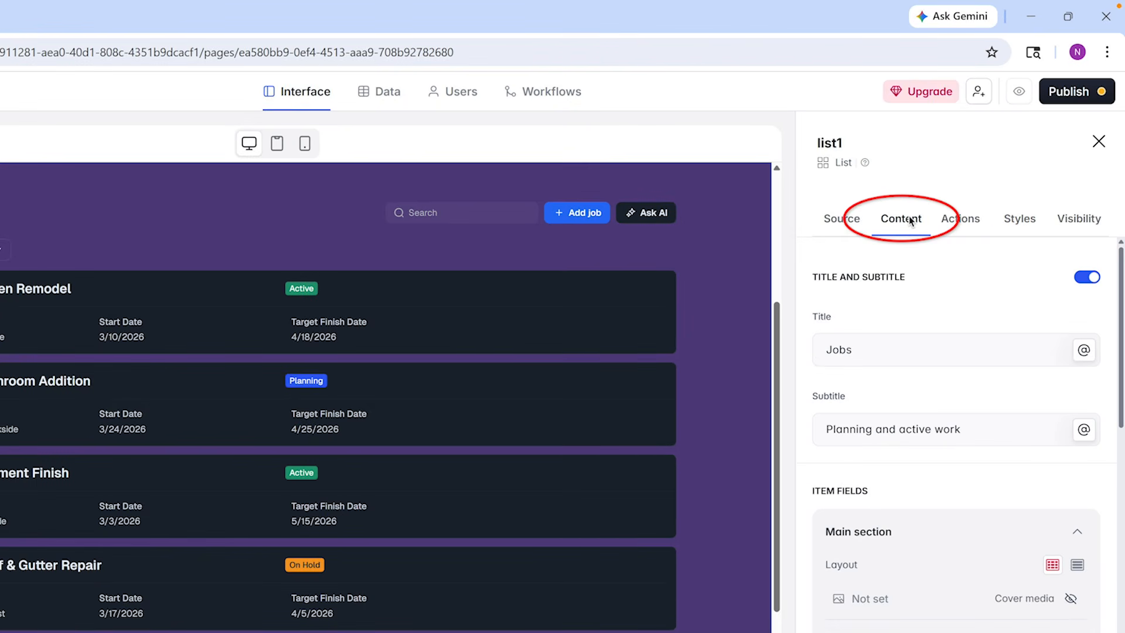
pyautogui.click(958, 221)
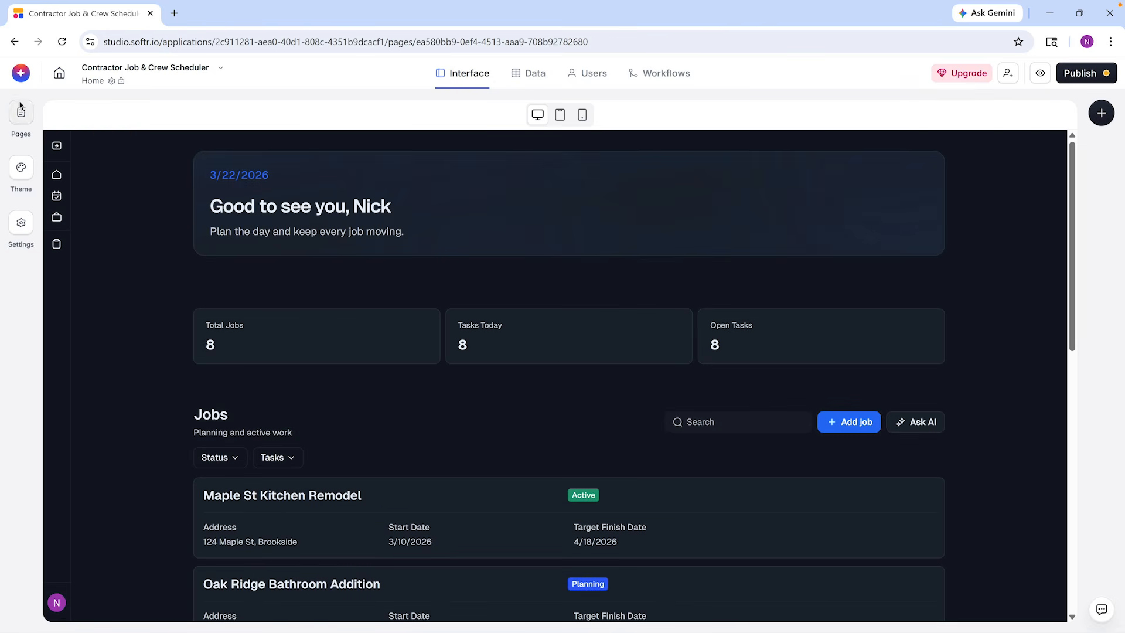
# Ask the AI assistant to "Set a light color theme for the entire app." and choose the Clean & neutral direction
pyautogui.click(21, 75)
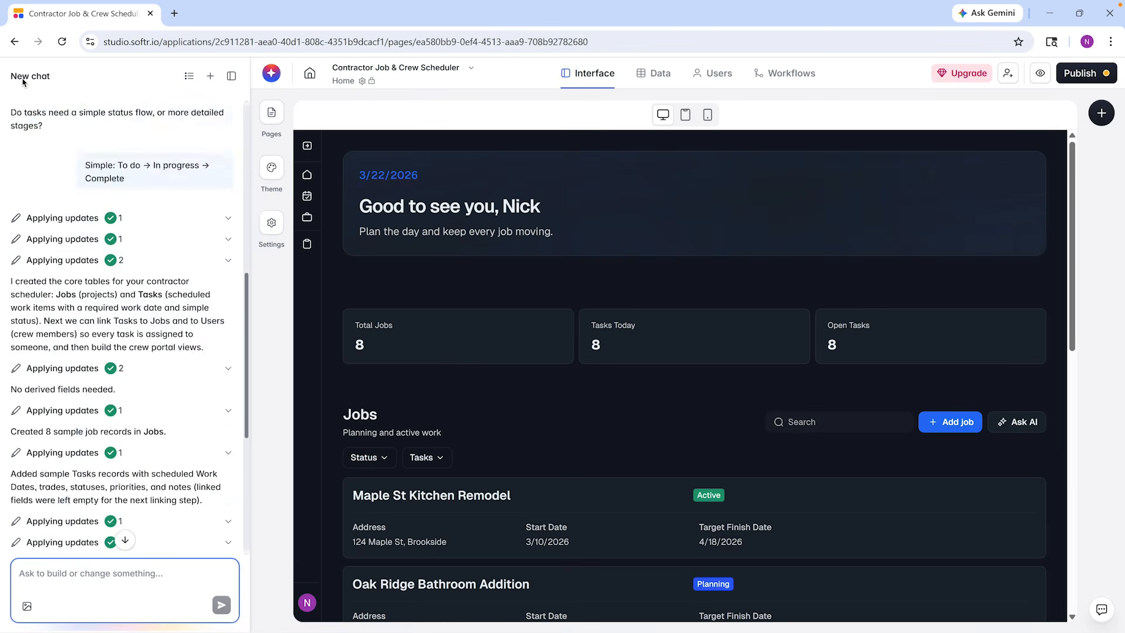
pyautogui.write('Set a light color theme for the entire app.')
pyautogui.press('Return')
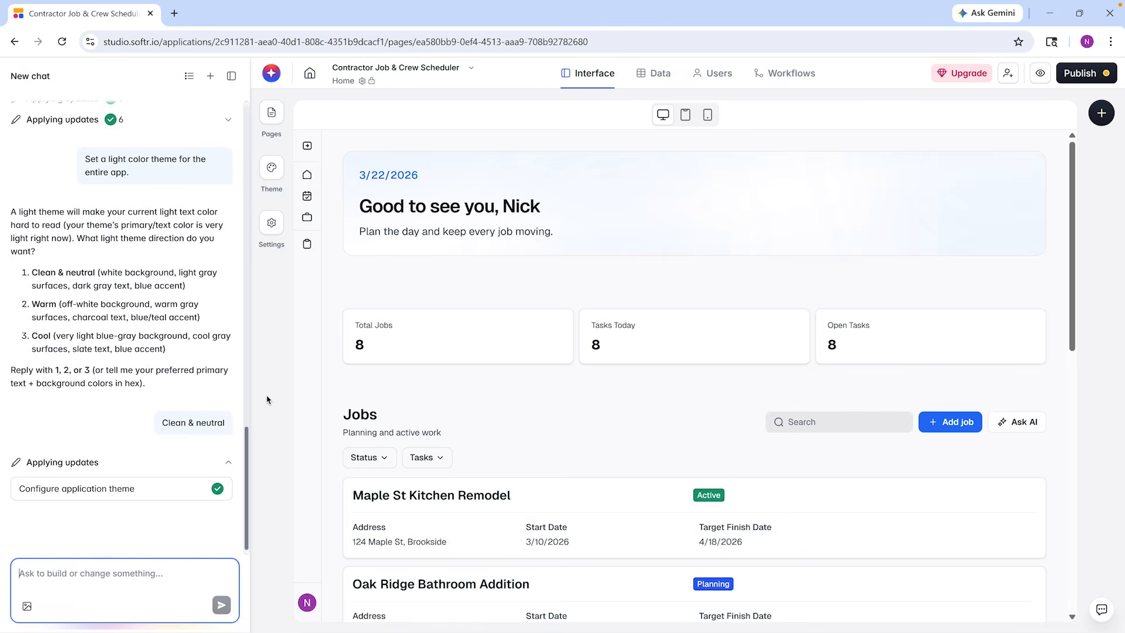
# Have the AI assistant remove the Ask AI button on the home page, and close the chat
pyautogui.write('On the home page, remove teh Ask AI button')
pyautogui.press('Return')
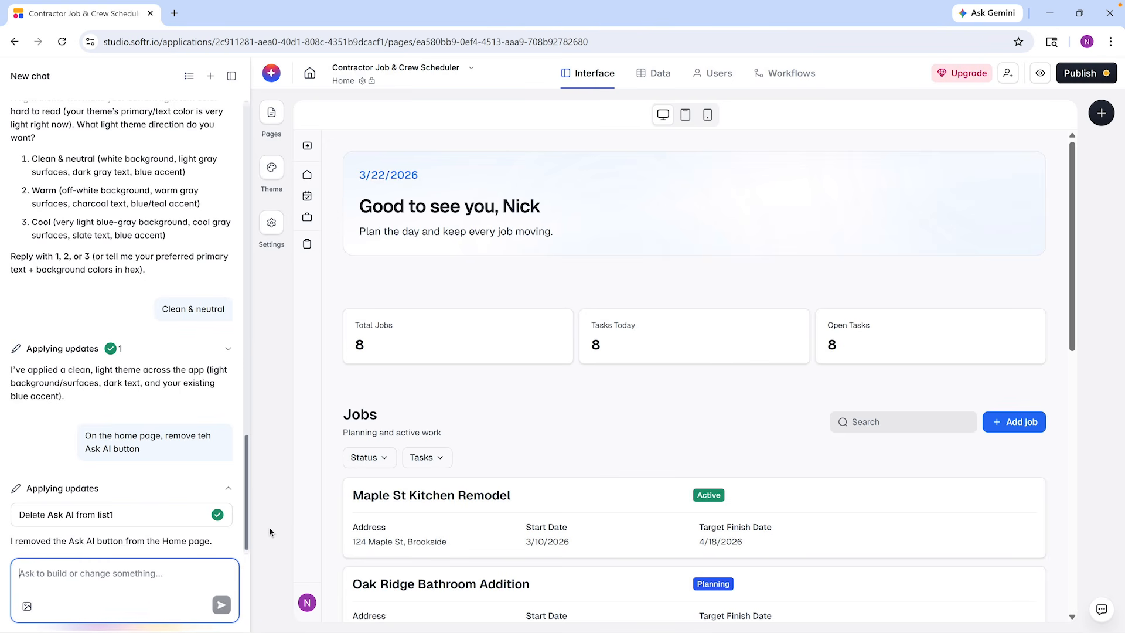
pyautogui.click(263, 77)
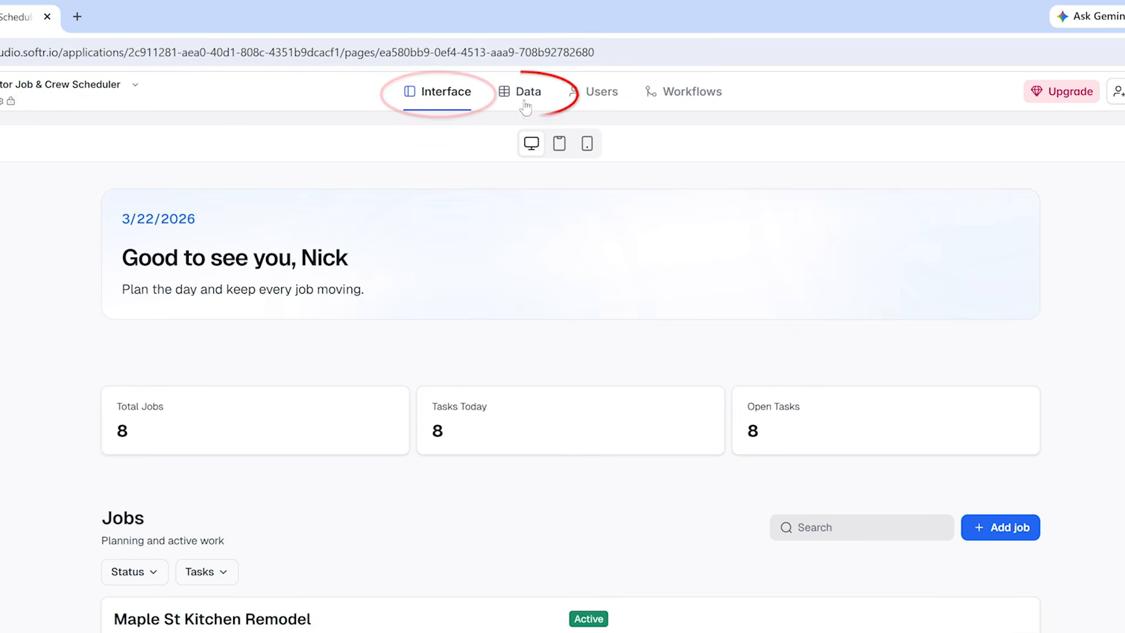
# Examine the Users, Jobs and Tasks tables in the app's database
pyautogui.click(525, 104)
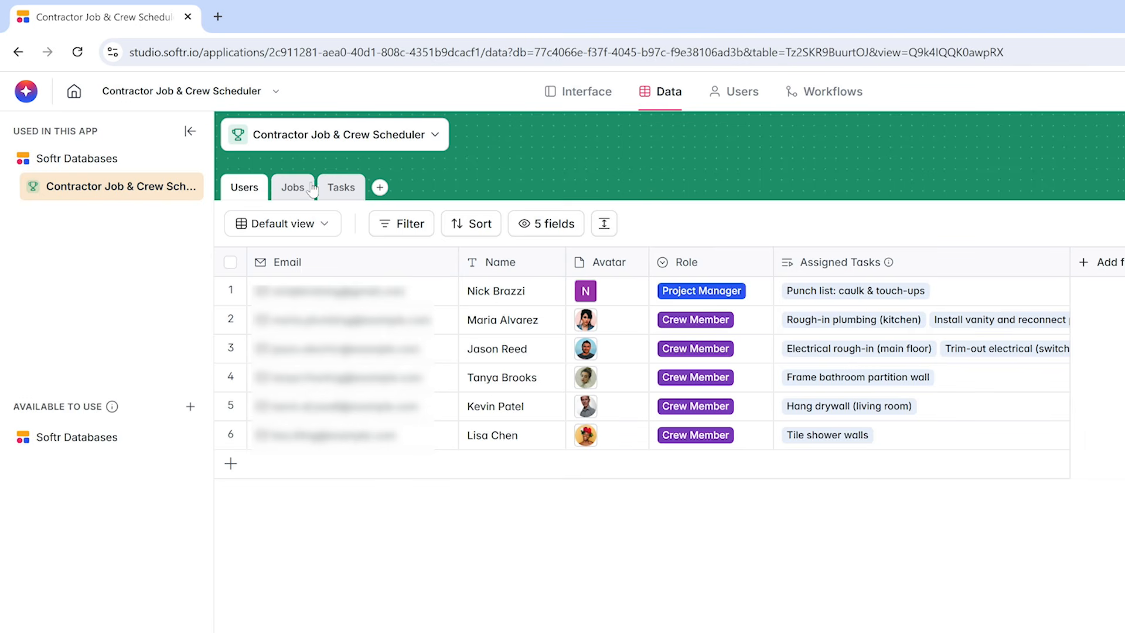
pyautogui.click(300, 189)
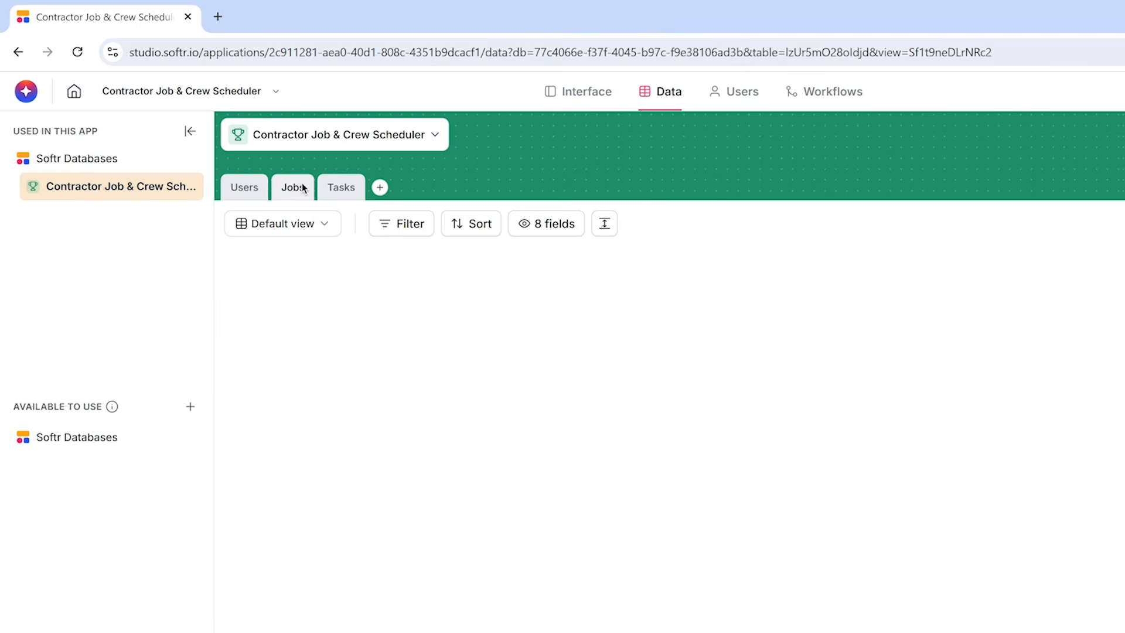
pyautogui.click(342, 187)
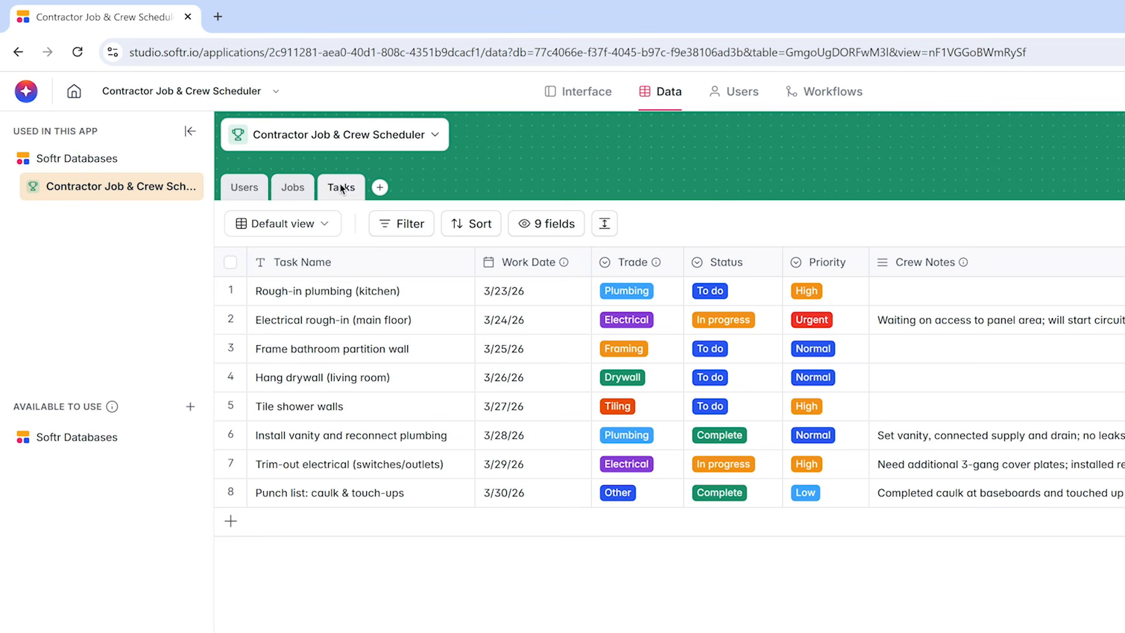
# Assign the Rough-in plumbing (kitchen) task to a different user in the Tasks table
pyautogui.hscroll(10, 430, 346)
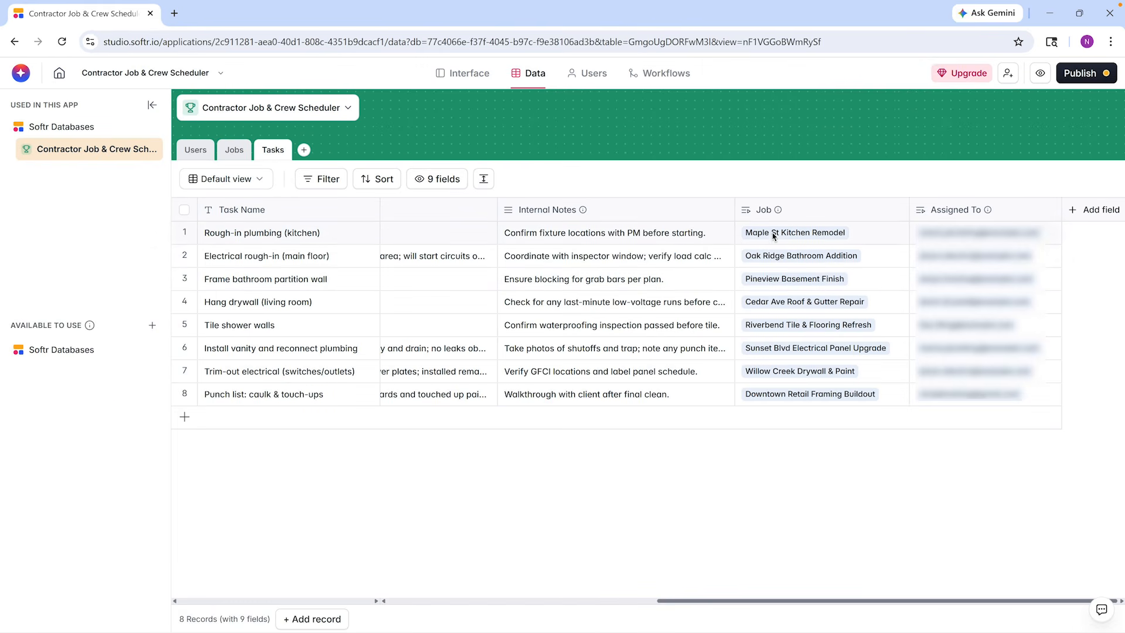
pyautogui.click(975, 235)
pyautogui.click(975, 234)
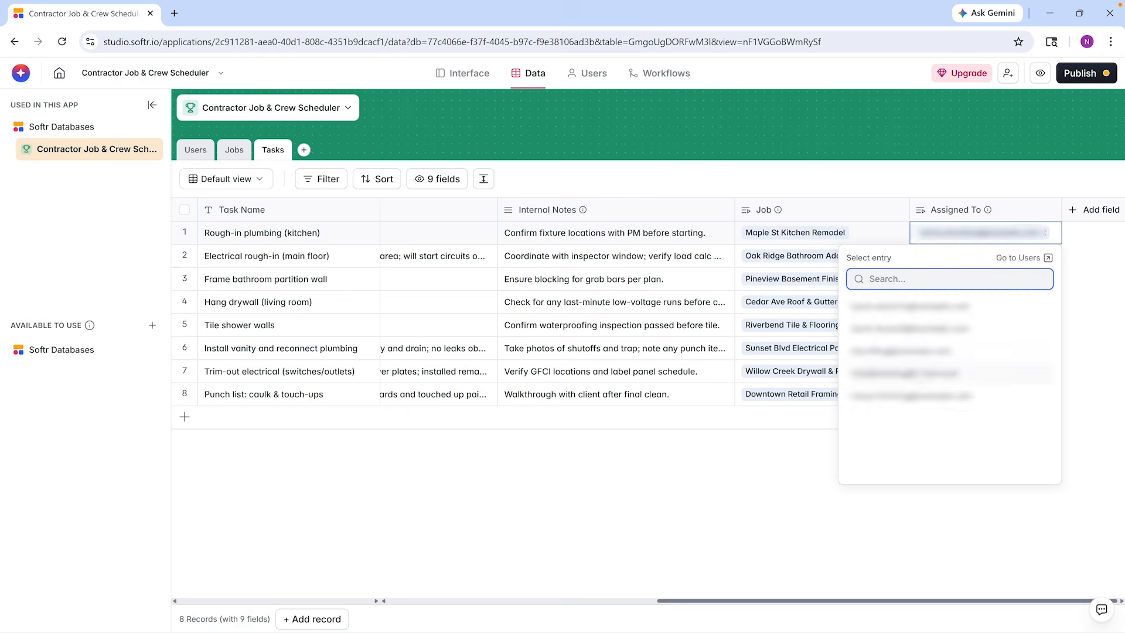
pyautogui.click(915, 373)
# Set the work date of the Rough-in plumbing (kitchen) task to 3/22/26
pyautogui.hscroll(-10, 807, 244)
pyautogui.click(439, 238)
pyautogui.click(439, 238)
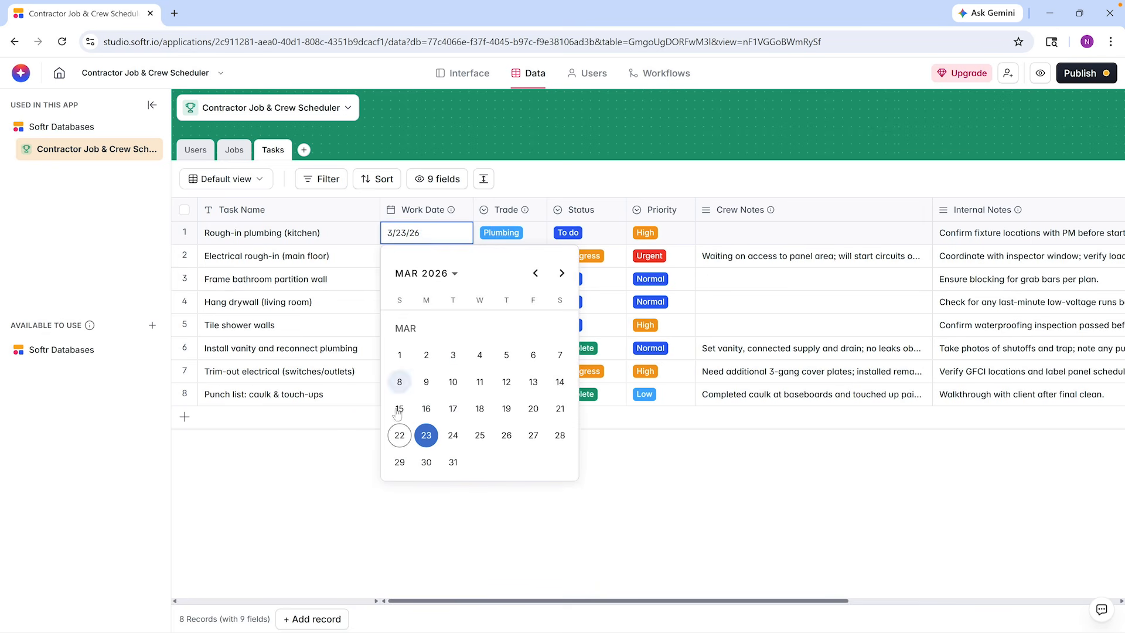
pyautogui.click(399, 435)
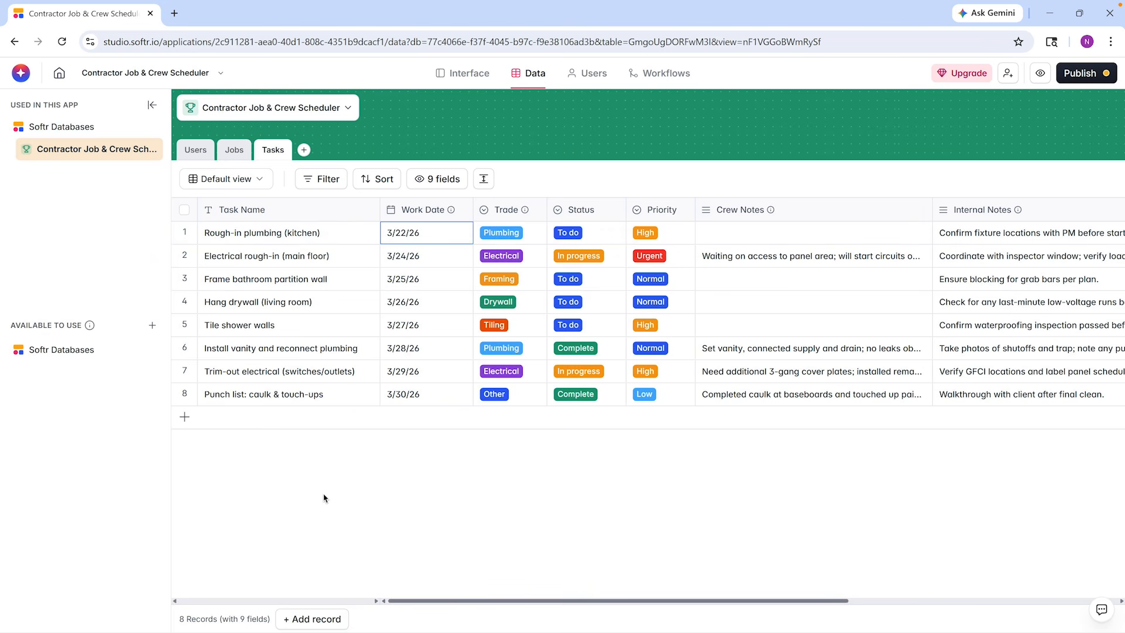
# Look over the data sources that can be connected to the app, and close the selection without adding one
pyautogui.click(152, 326)
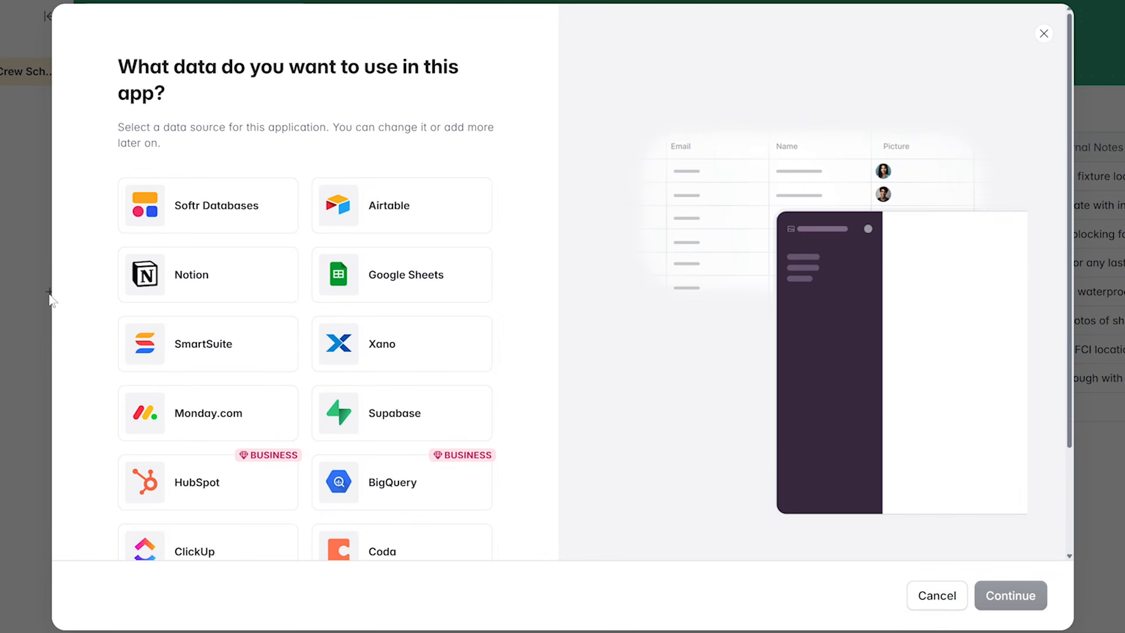
pyautogui.click(953, 603)
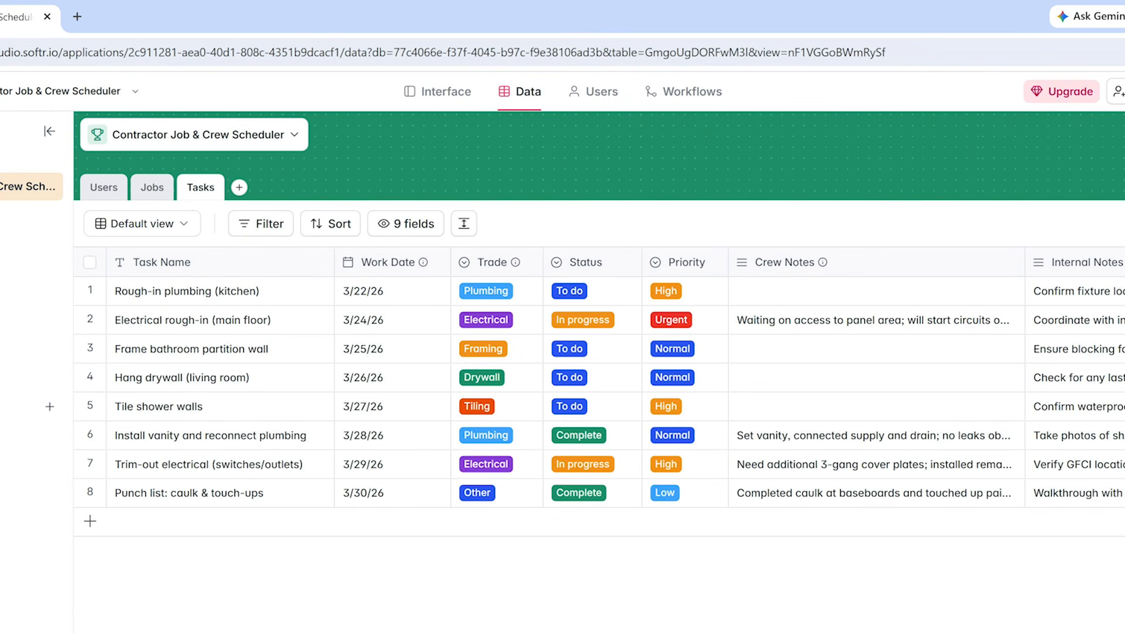
# Review the app's user list, global data restrictions and user groups
pyautogui.click(603, 92)
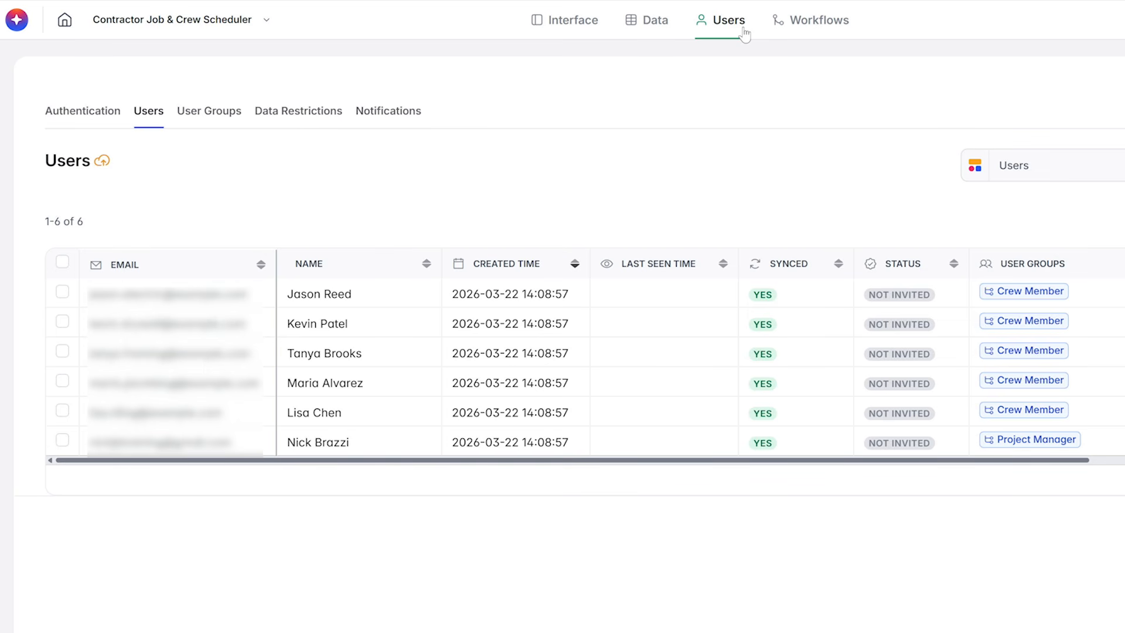
pyautogui.click(335, 112)
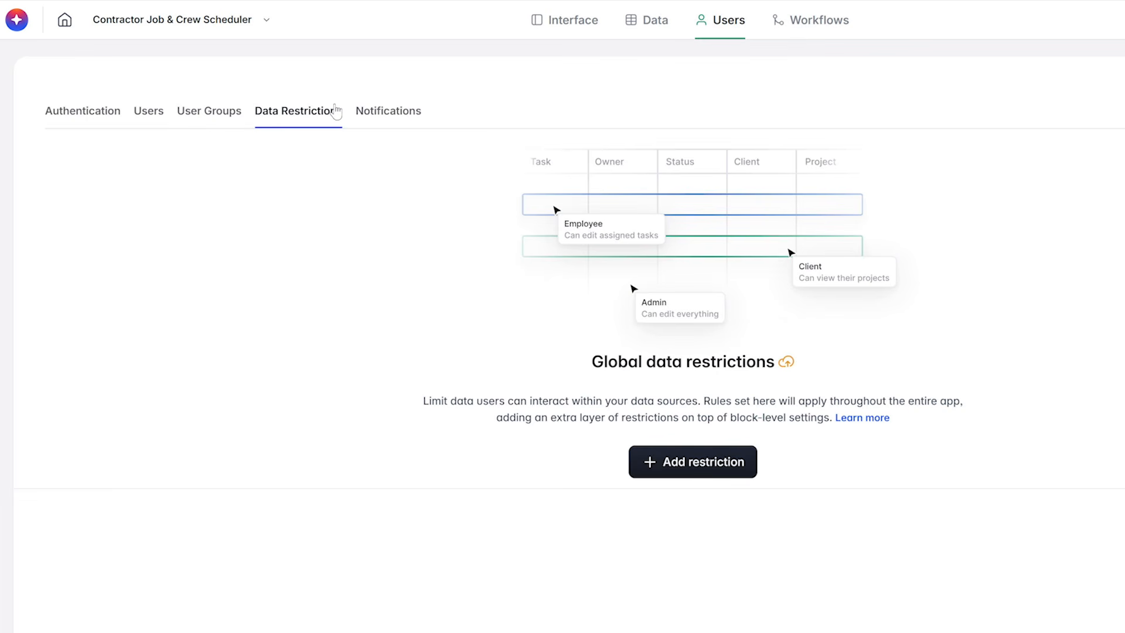
pyautogui.click(232, 113)
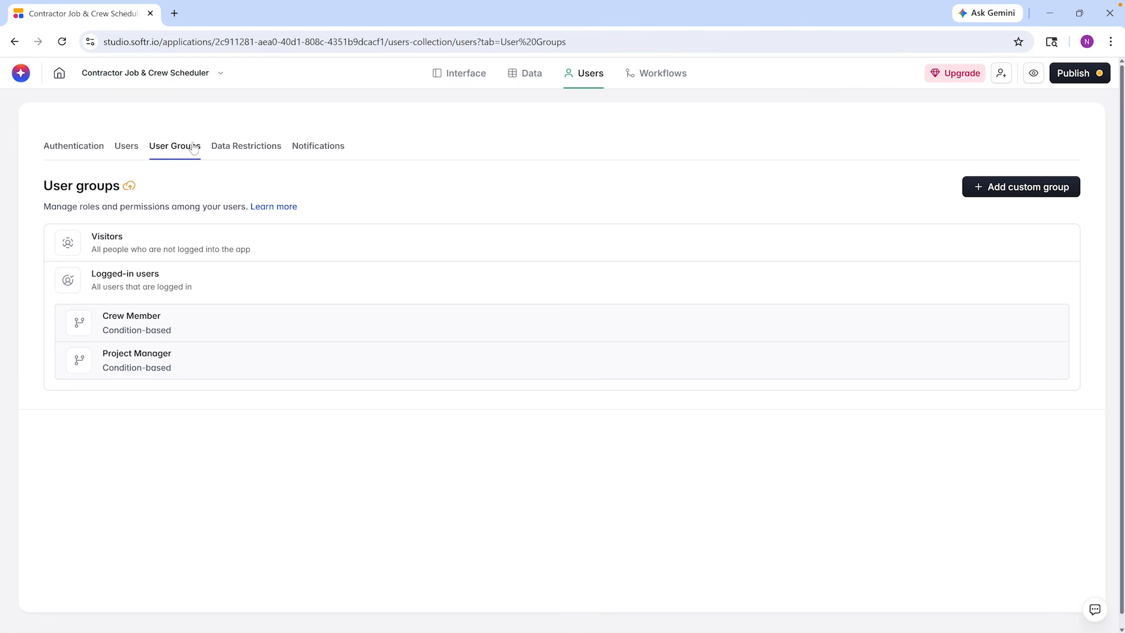
# View the triggers available for a new workflow, and close the list without creating one
pyautogui.click(675, 82)
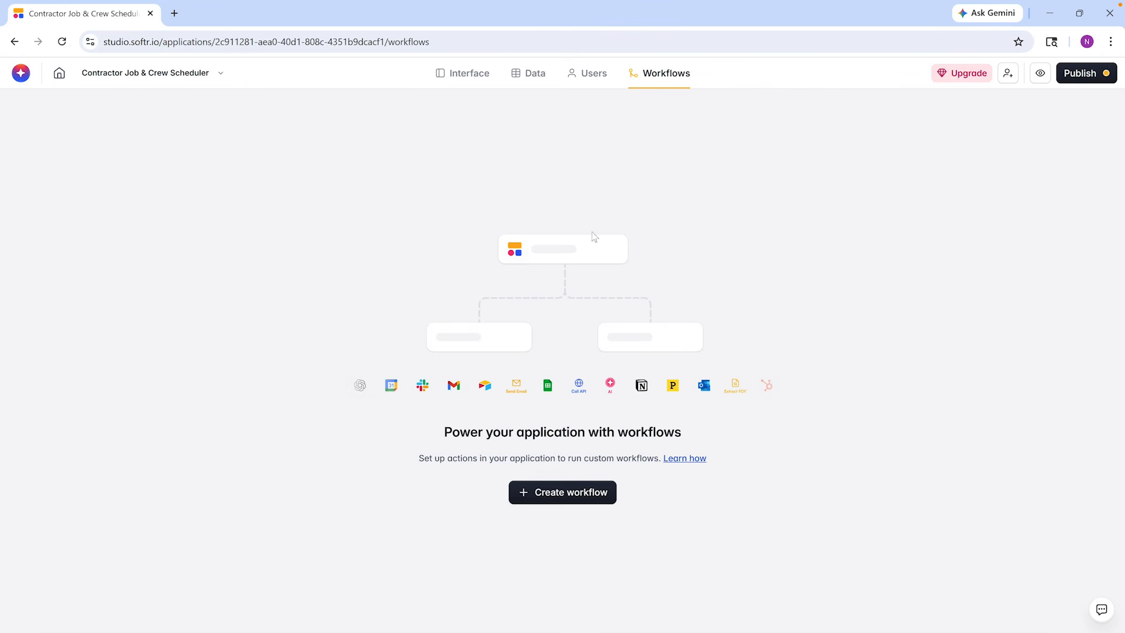
pyautogui.click(539, 496)
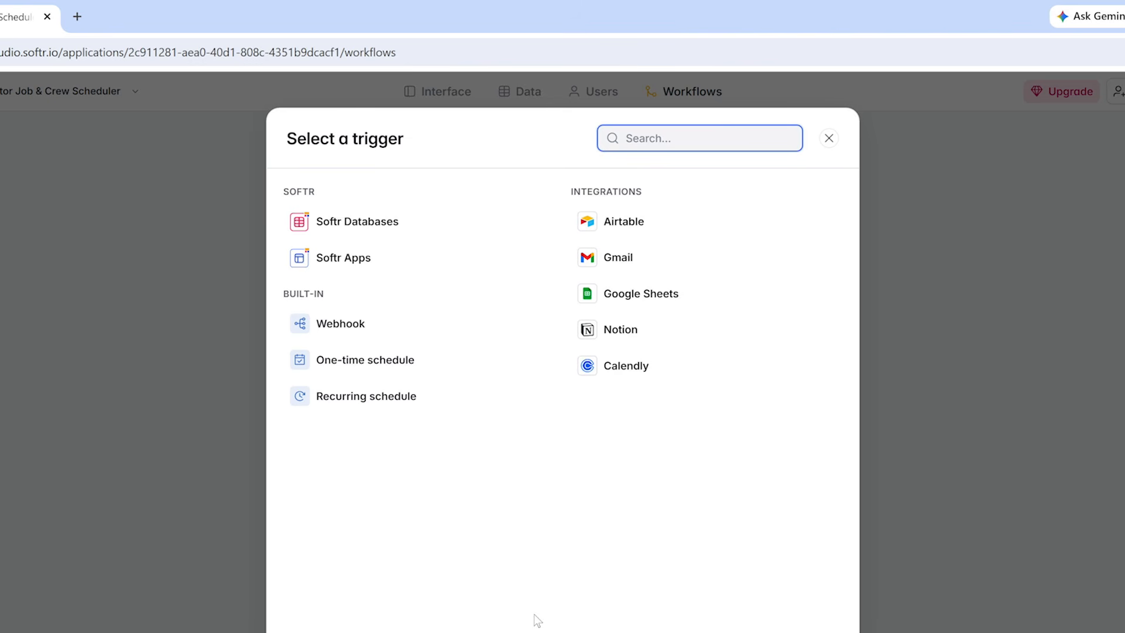
pyautogui.click(834, 143)
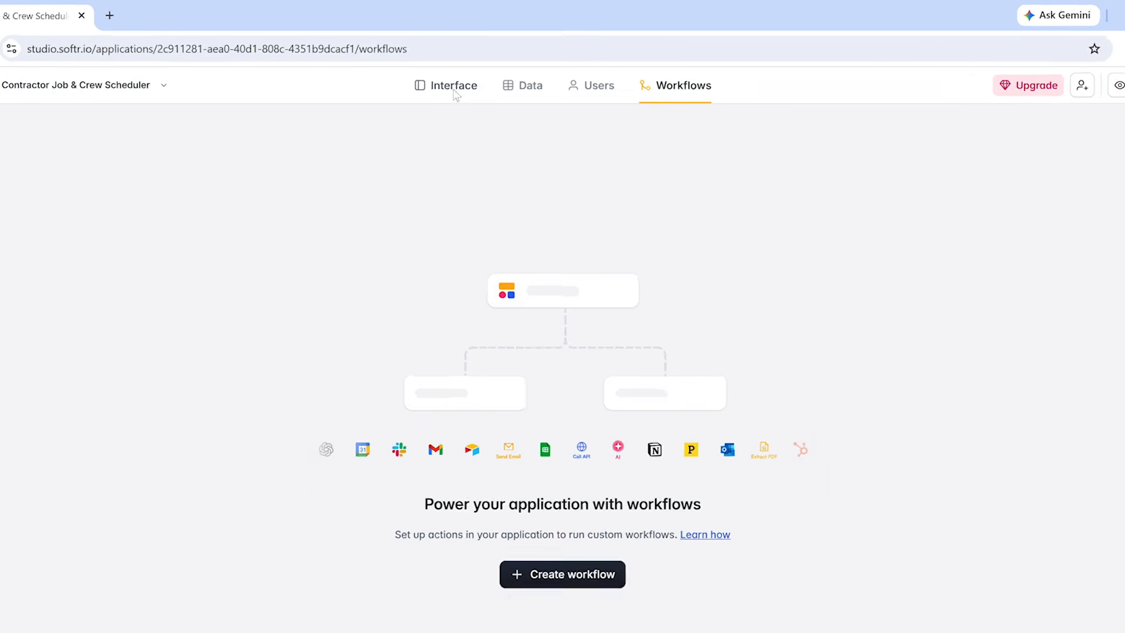
# Check the data source of the Home page's Jobs list block and of the Tasks page's kanban board
pyautogui.click(445, 94)
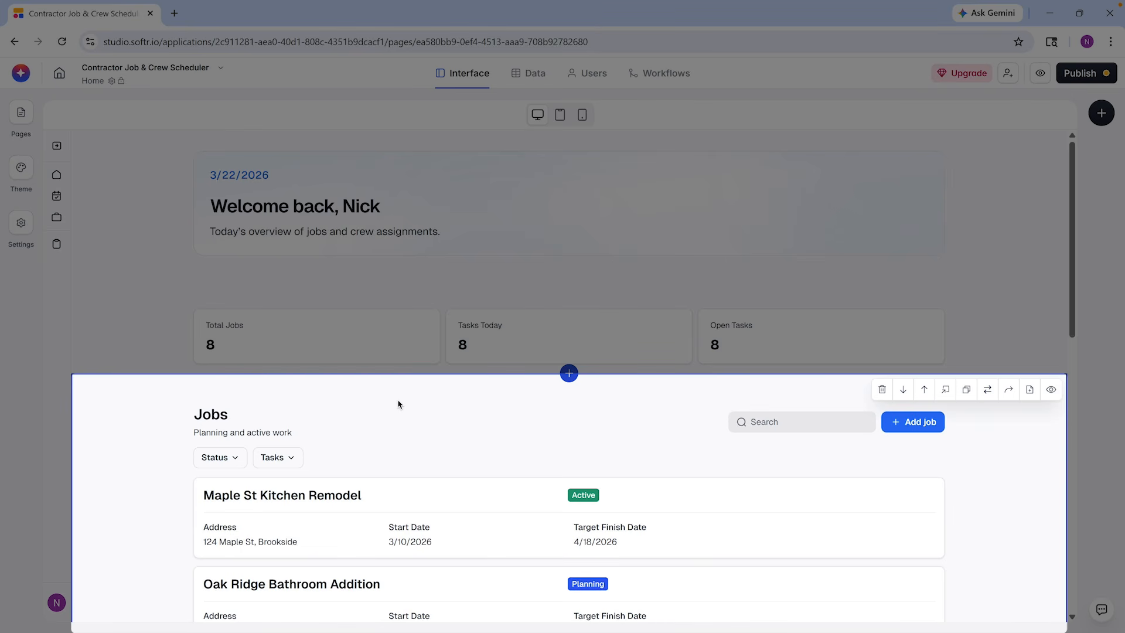
pyautogui.click(398, 404)
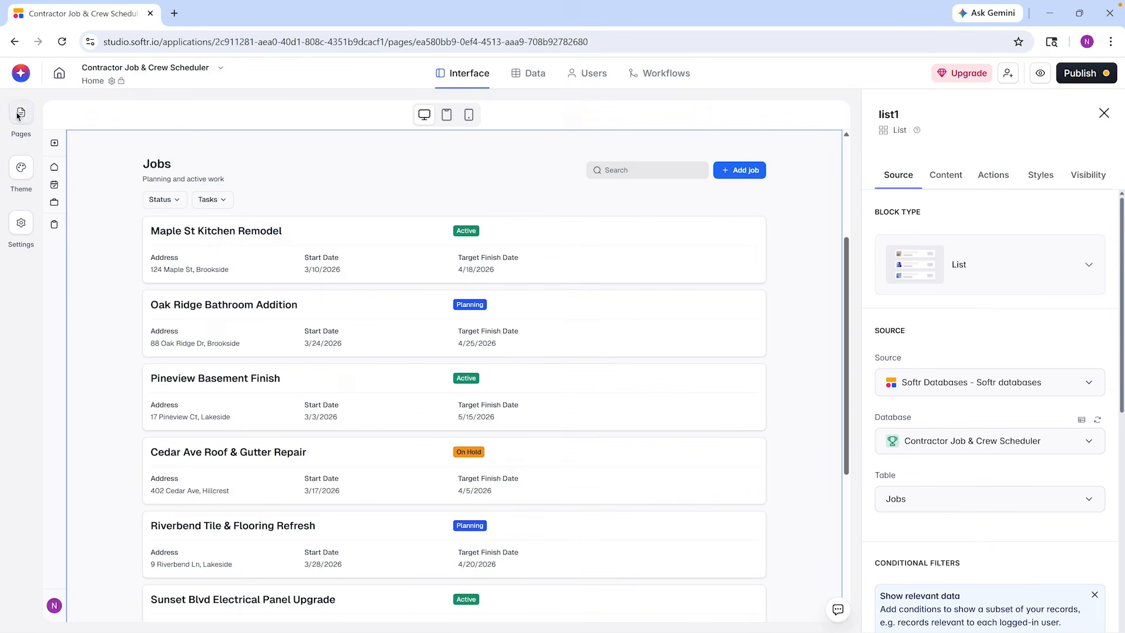
pyautogui.click(19, 114)
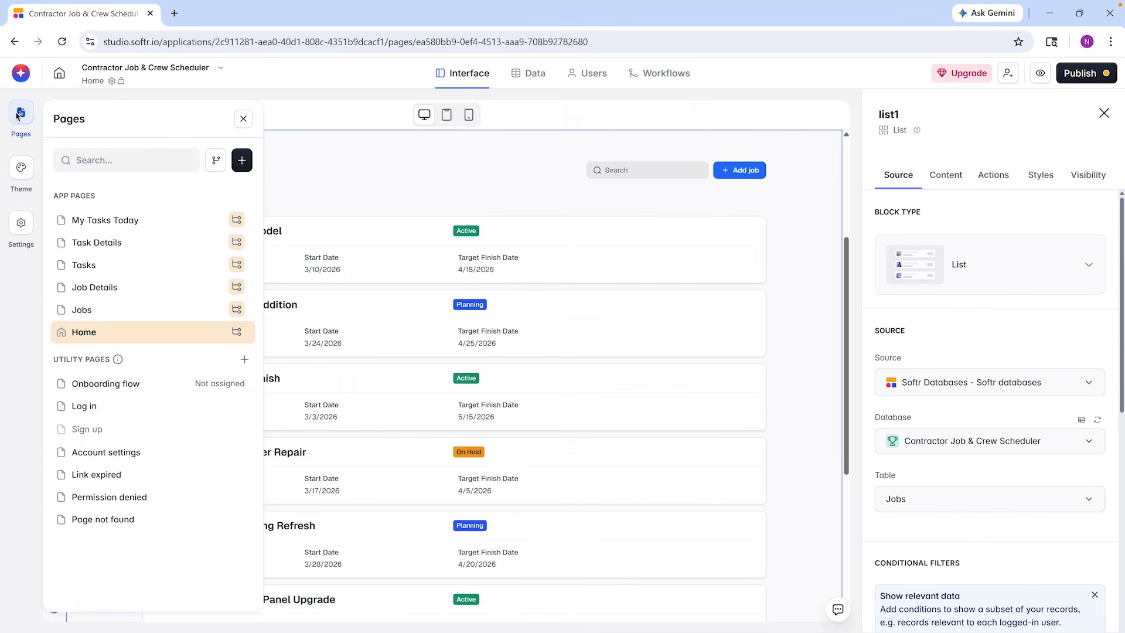
pyautogui.click(120, 268)
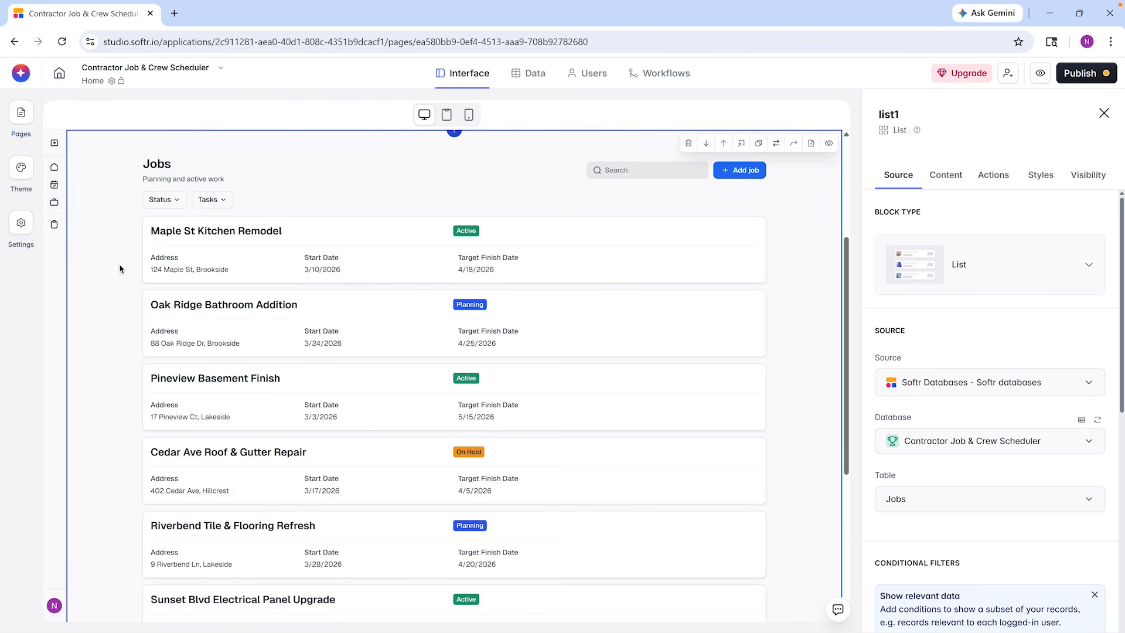
pyautogui.click(110, 306)
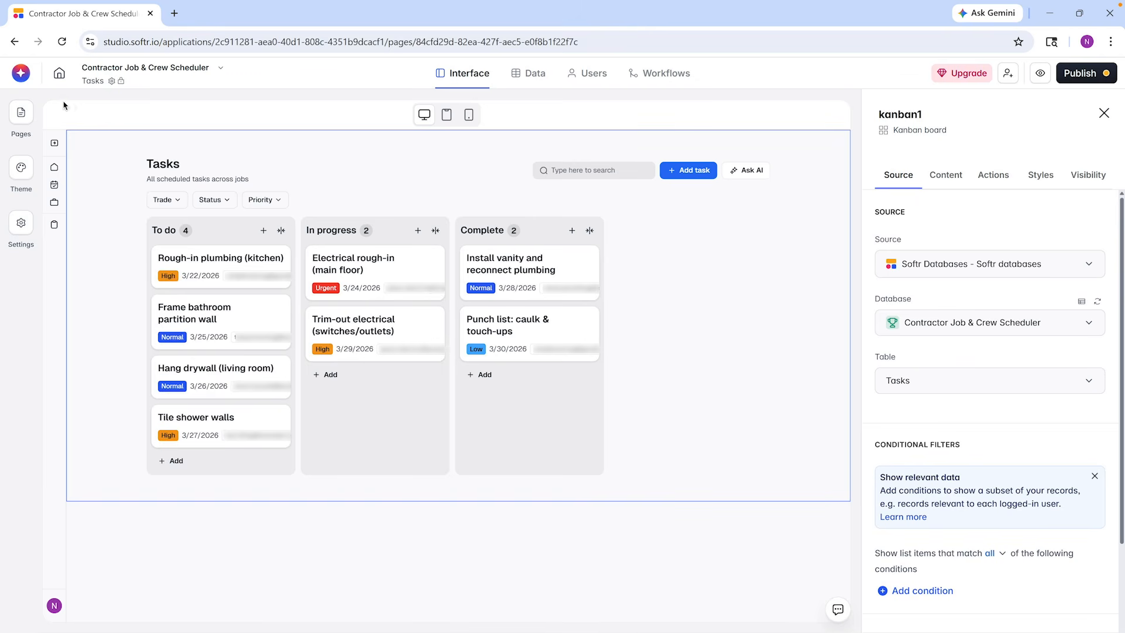
# Open the Jobs page and review its page visibility settings, including the user groups that can be given access
pyautogui.click(21, 112)
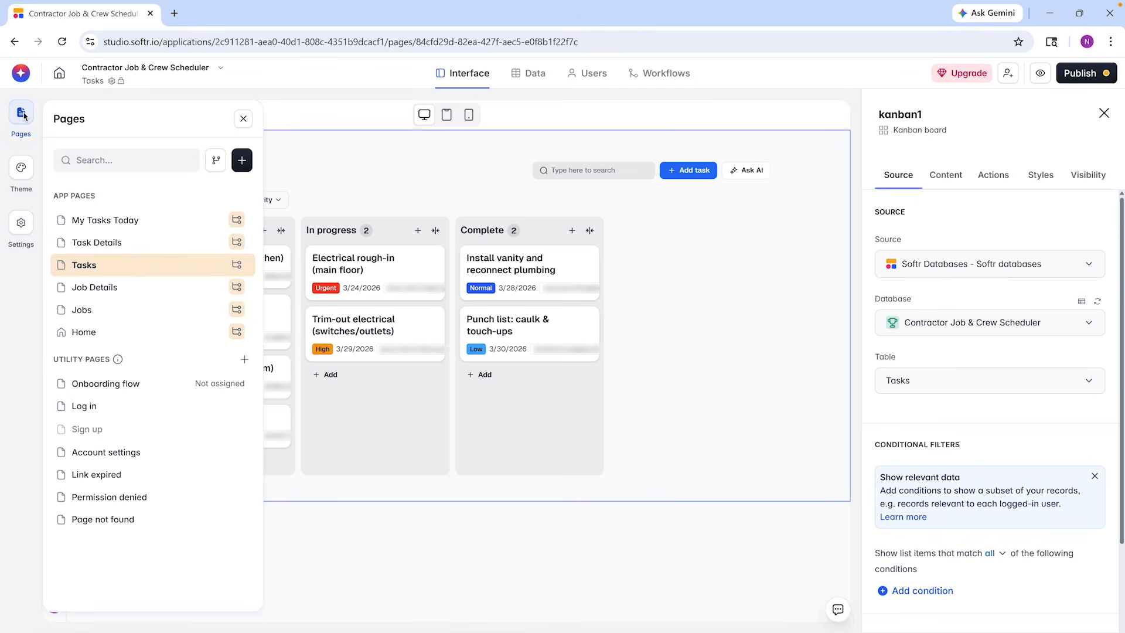
pyautogui.click(129, 309)
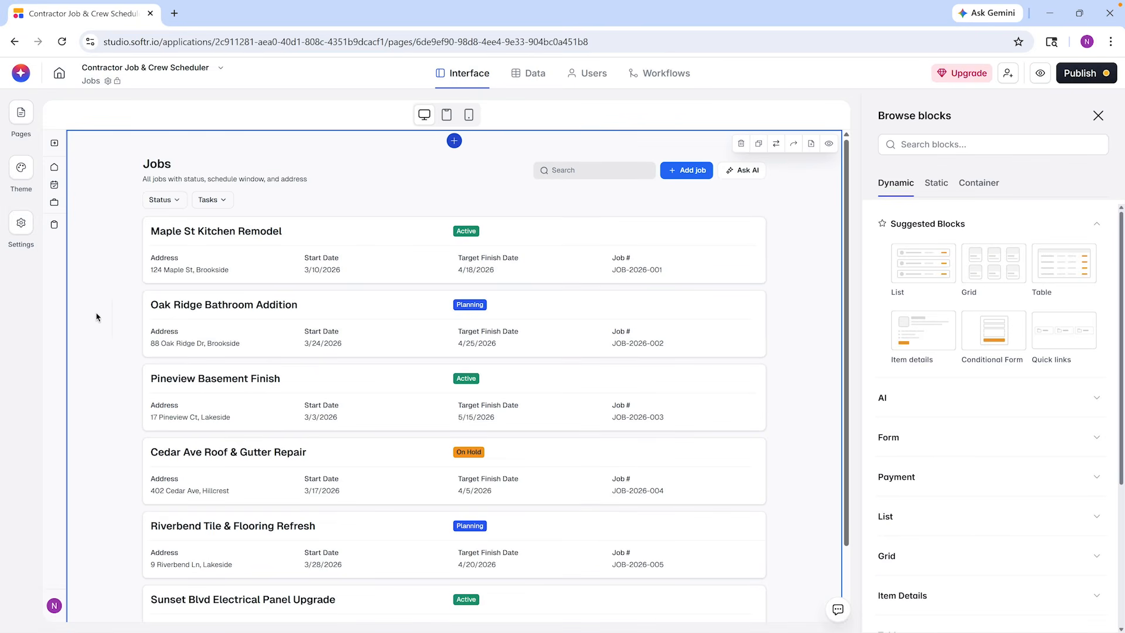
pyautogui.click(25, 74)
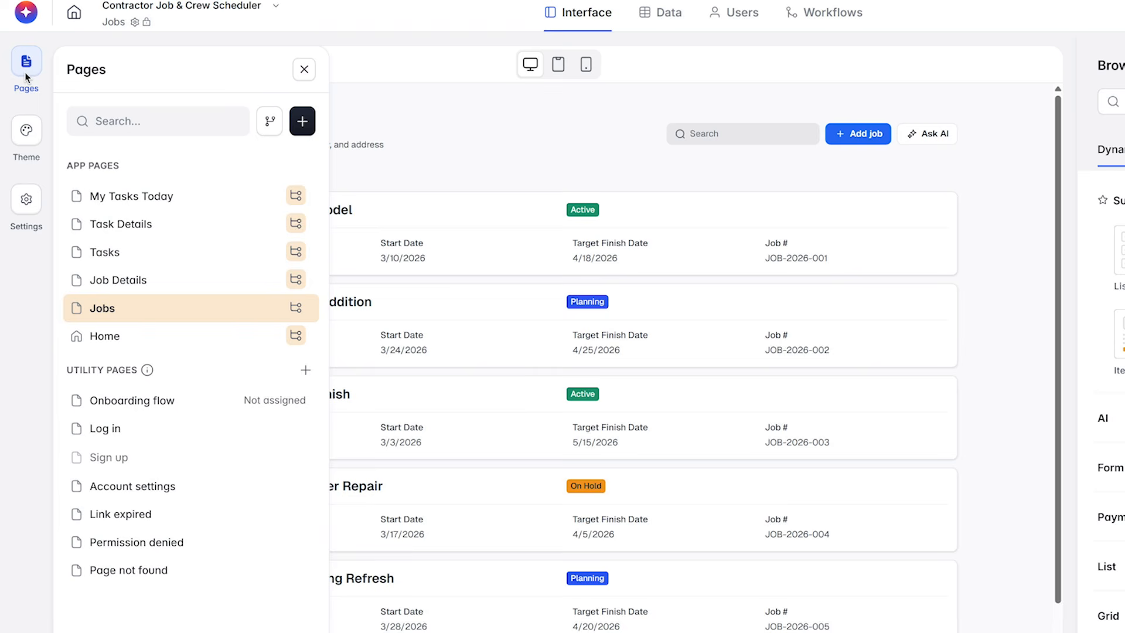
pyautogui.click(267, 308)
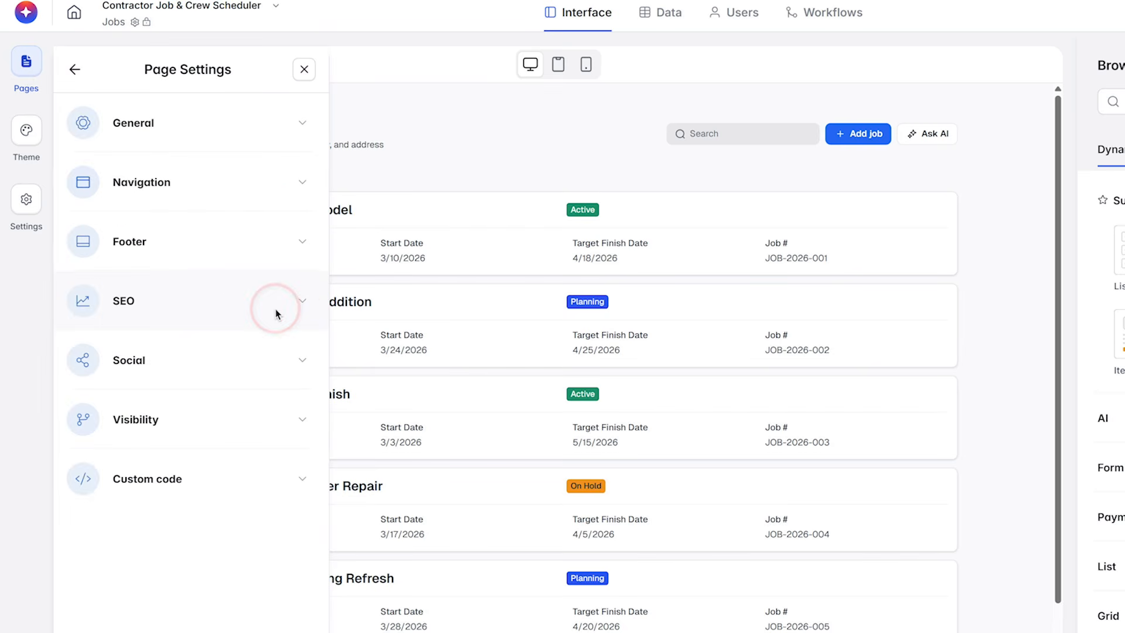
pyautogui.click(307, 422)
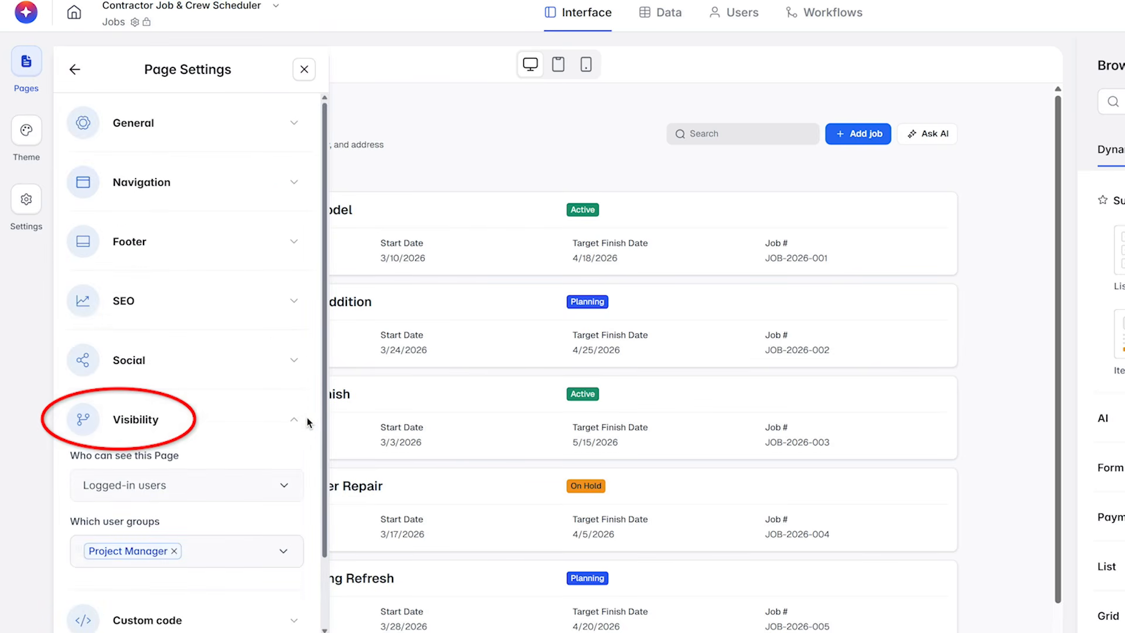
pyautogui.click(283, 551)
pyautogui.scroll(-1, 283, 548)
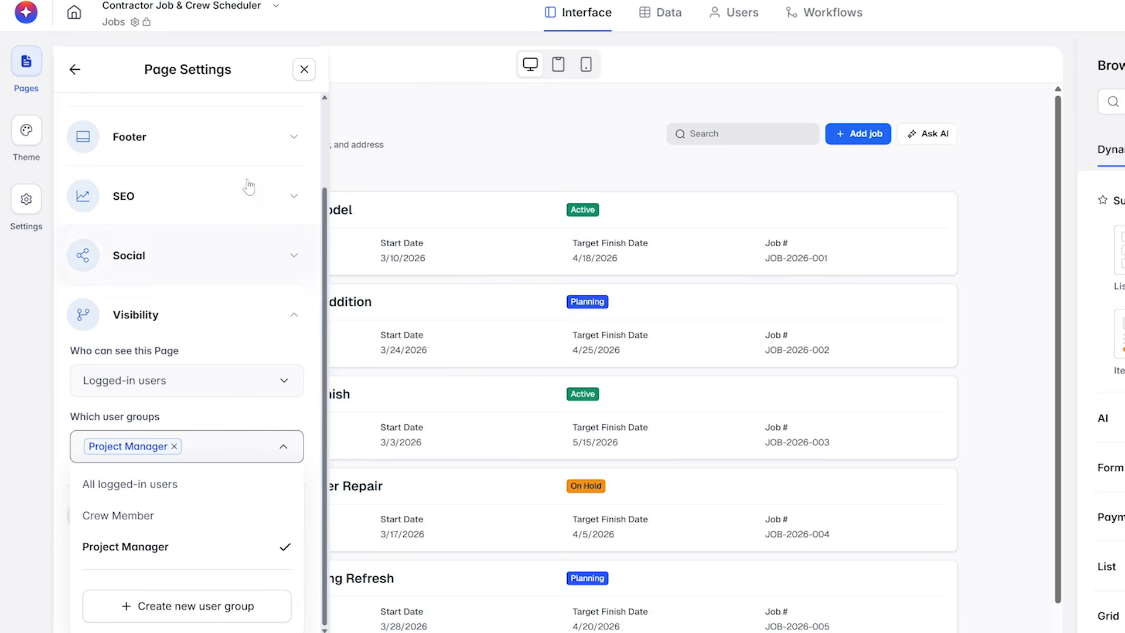
pyautogui.click(77, 71)
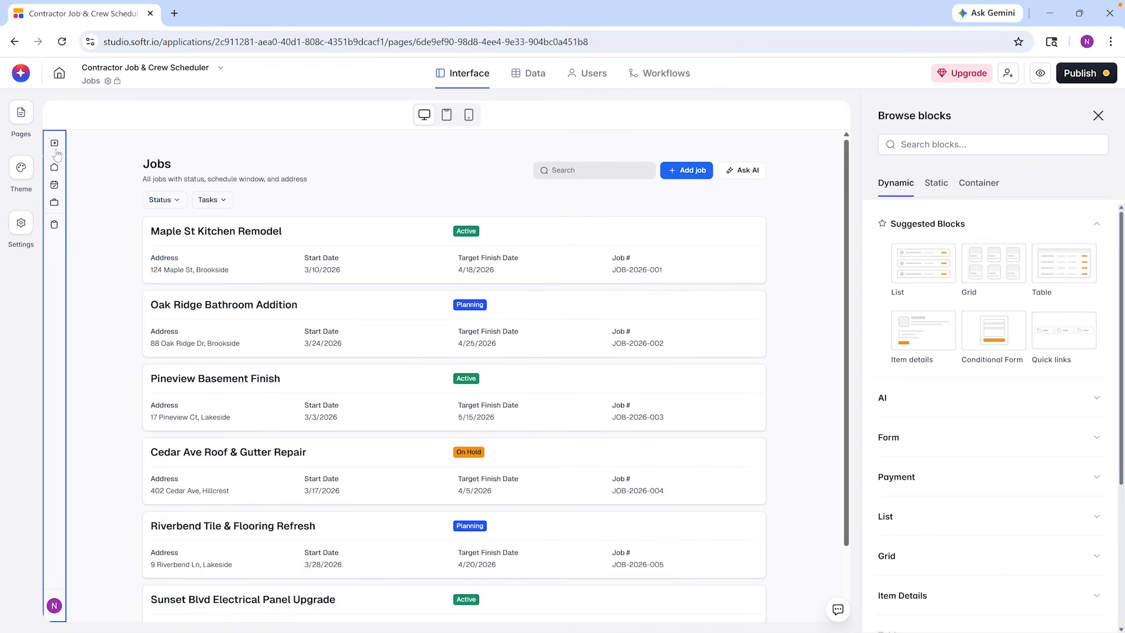
# Restrict the Home page's Jobs list block to logged-in users, and view the user groups available for it
pyautogui.click(32, 73)
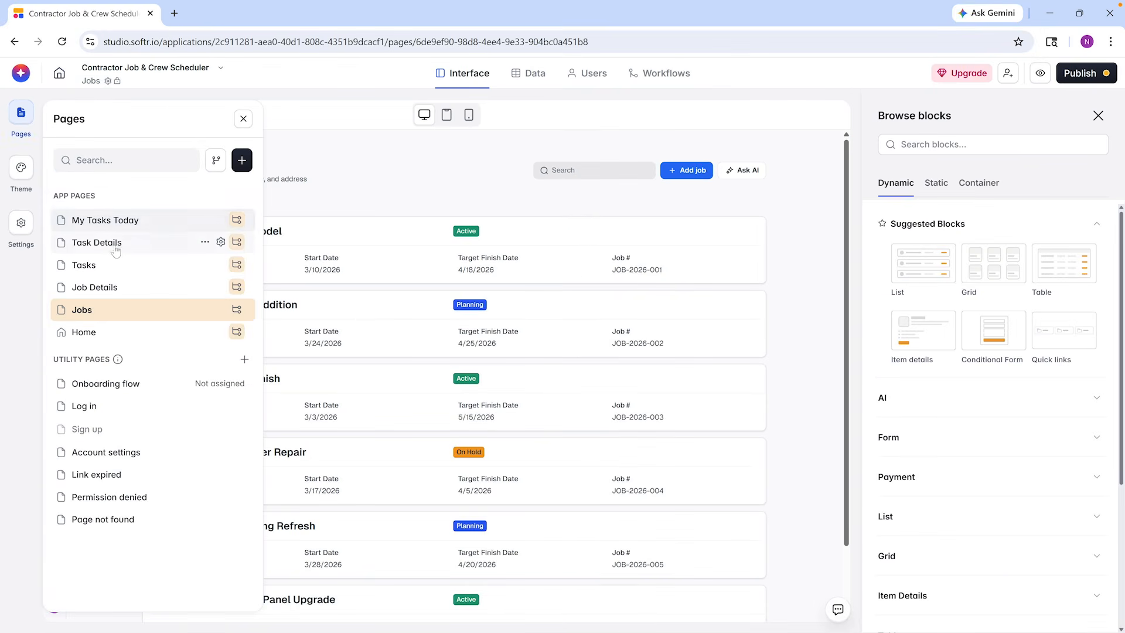
pyautogui.click(121, 333)
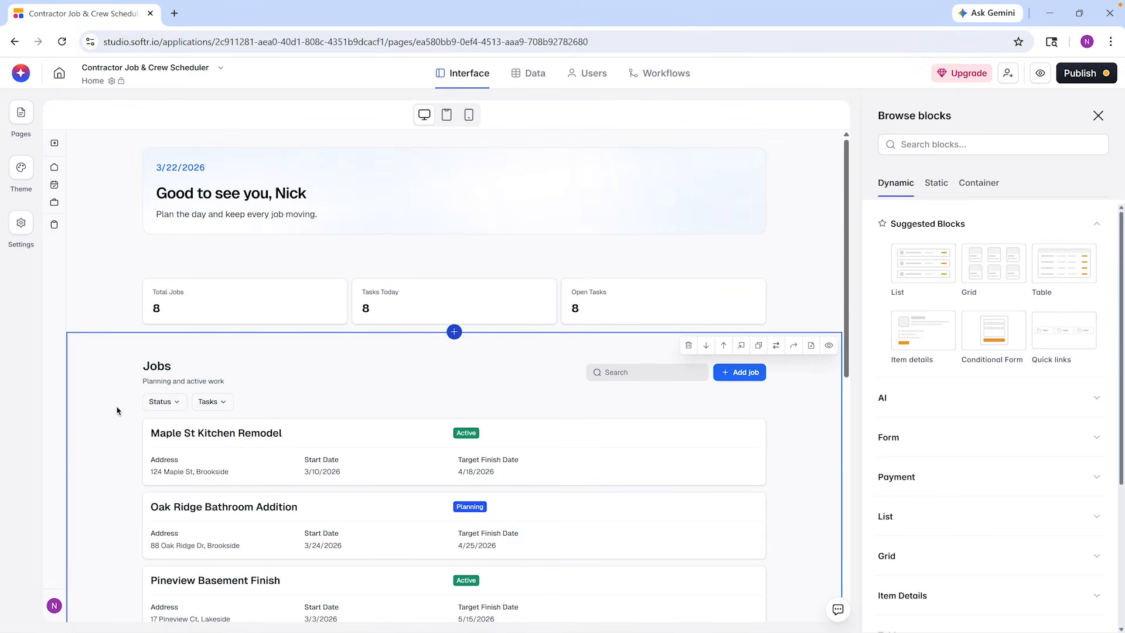
pyautogui.click(117, 411)
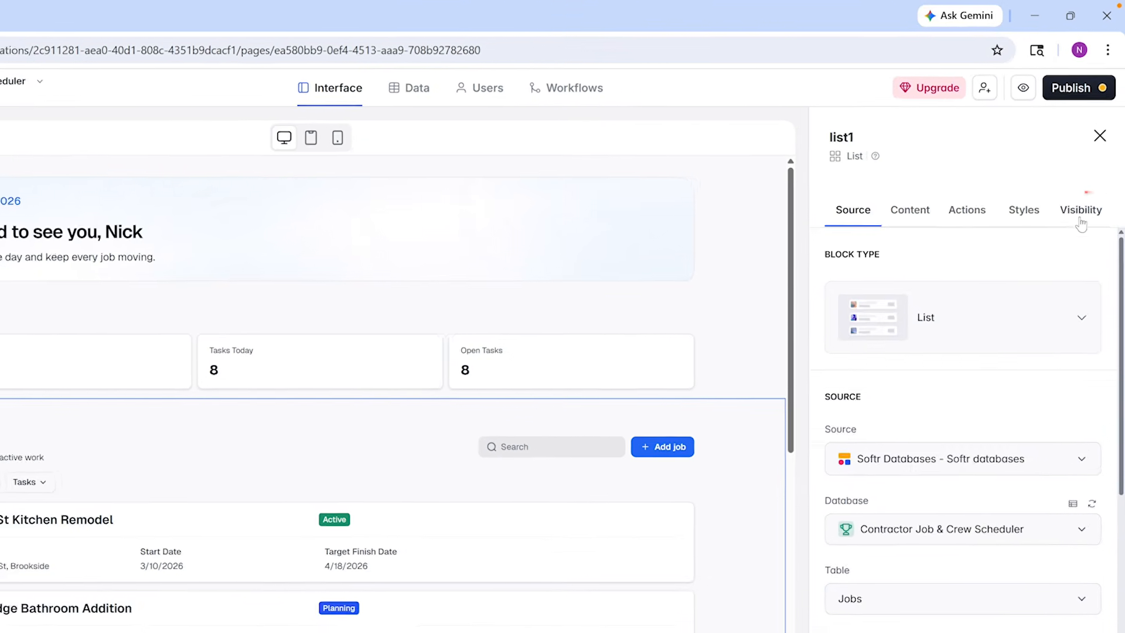
pyautogui.click(1081, 221)
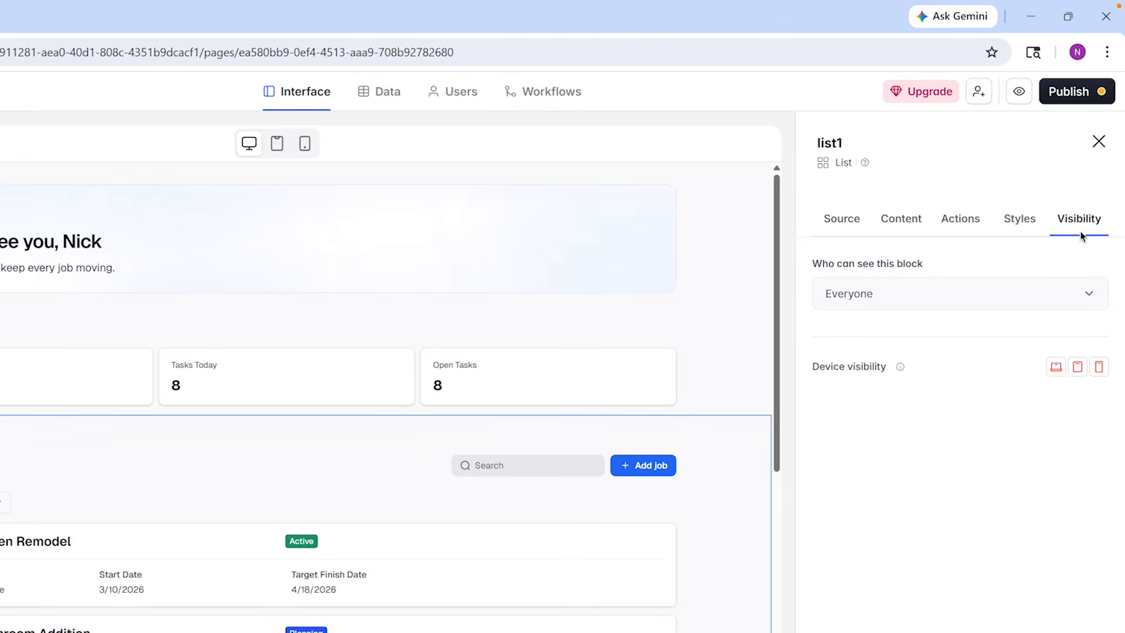
pyautogui.click(1091, 299)
pyautogui.click(1006, 374)
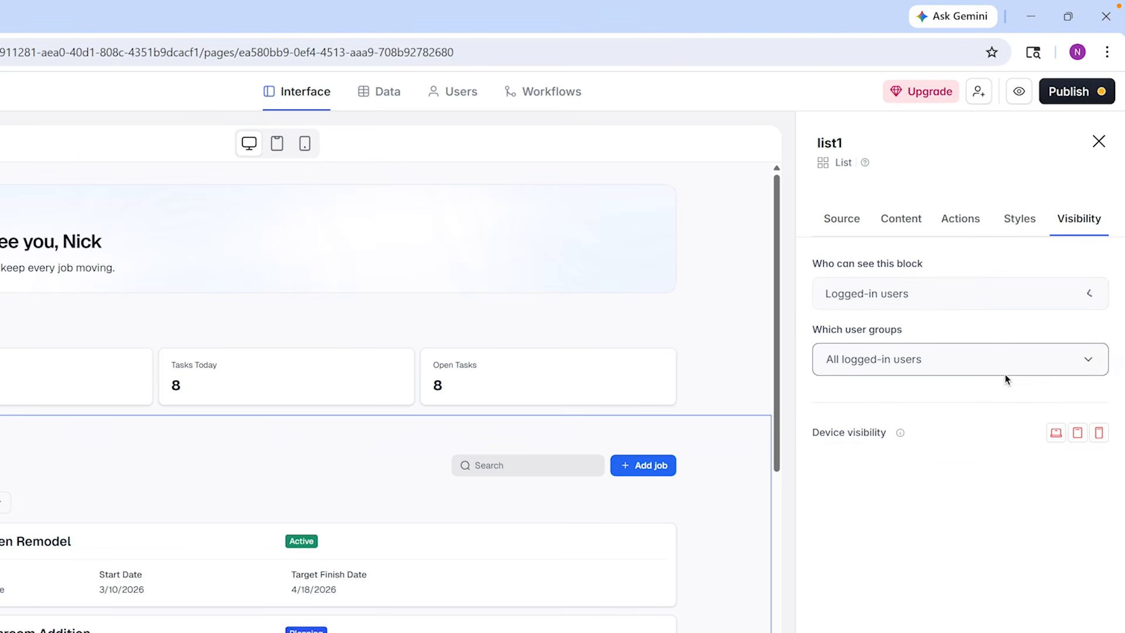
pyautogui.click(973, 363)
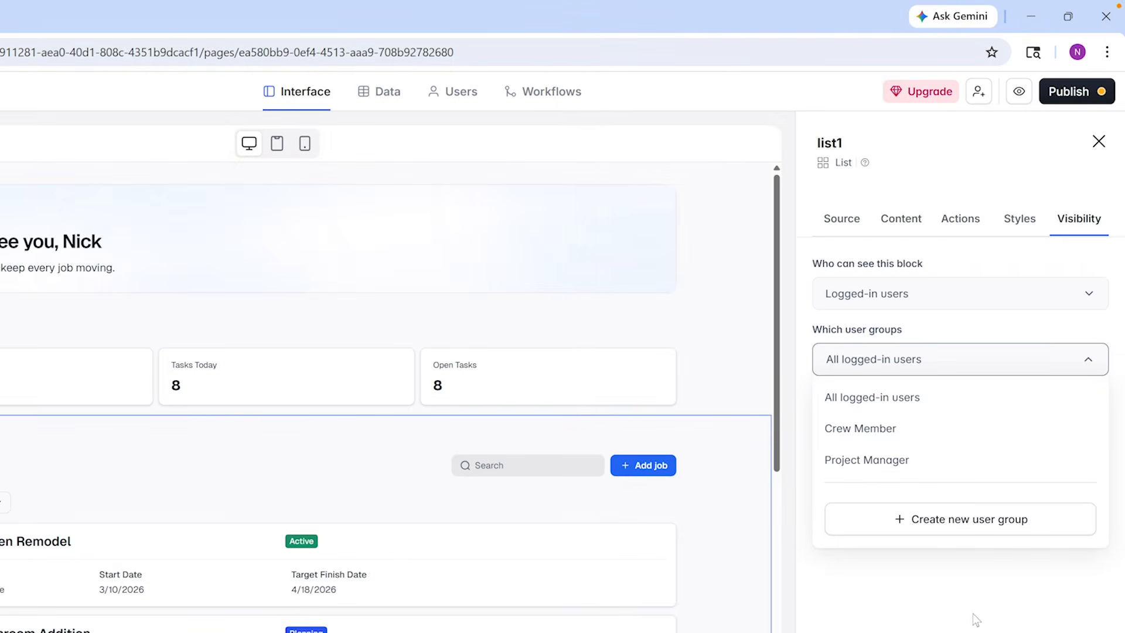
pyautogui.click(976, 620)
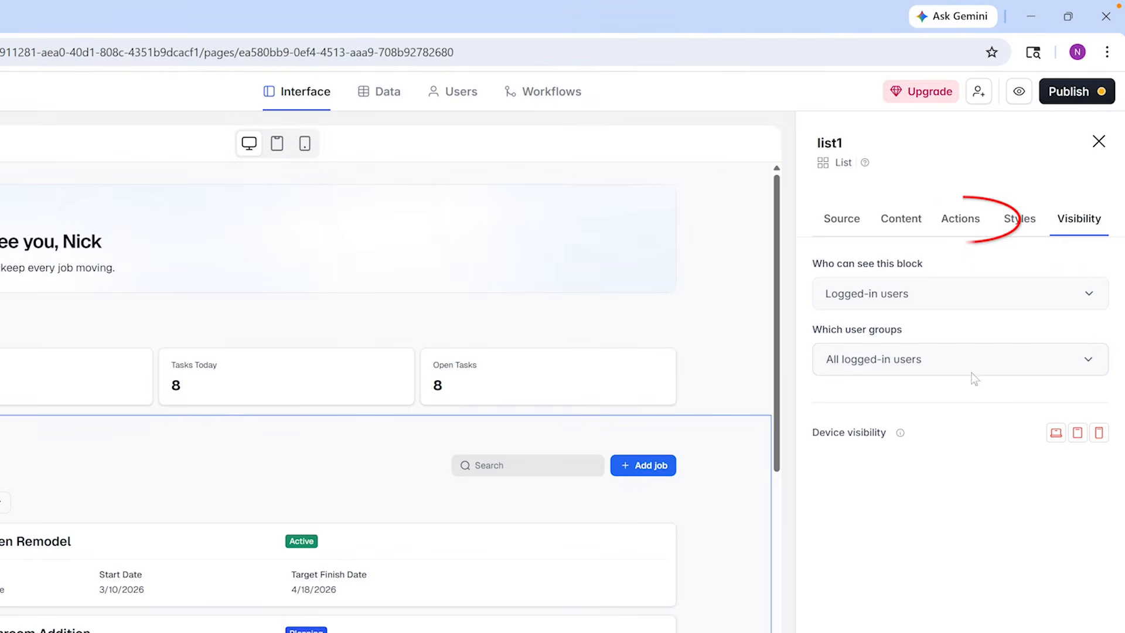
# View the visibility settings of the Add job button in the Home page's Jobs list block
pyautogui.click(963, 219)
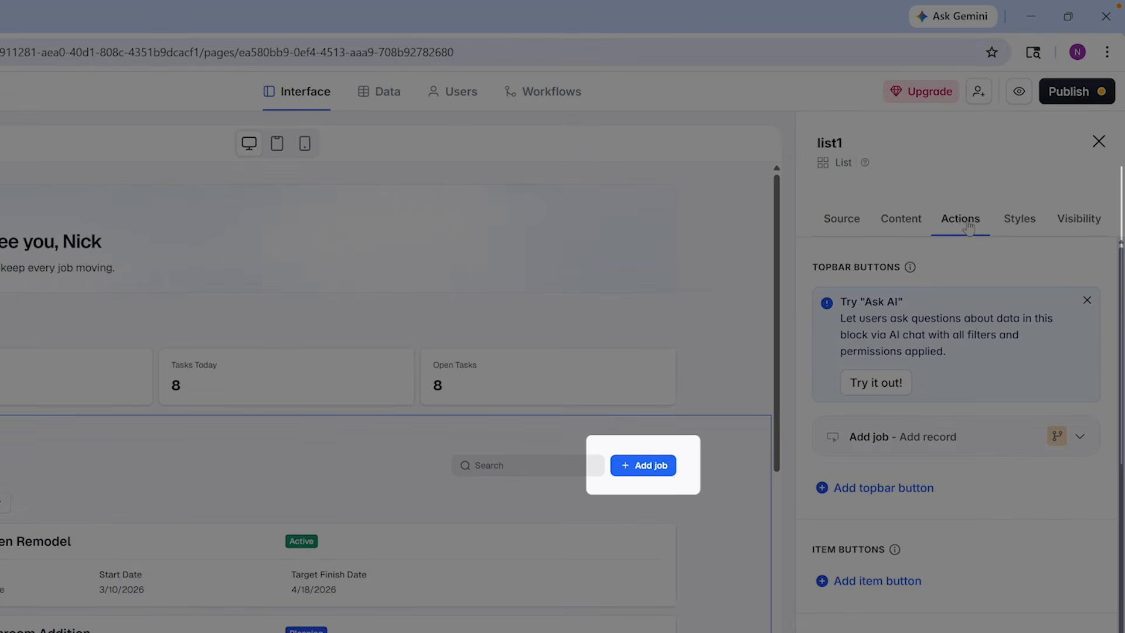
pyautogui.click(1056, 440)
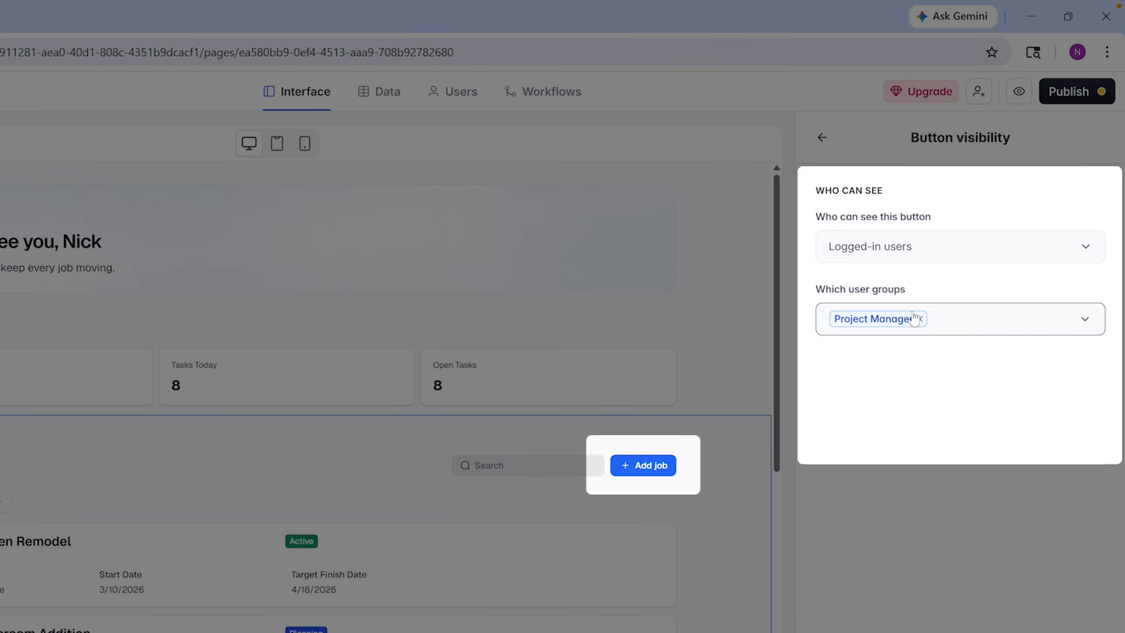
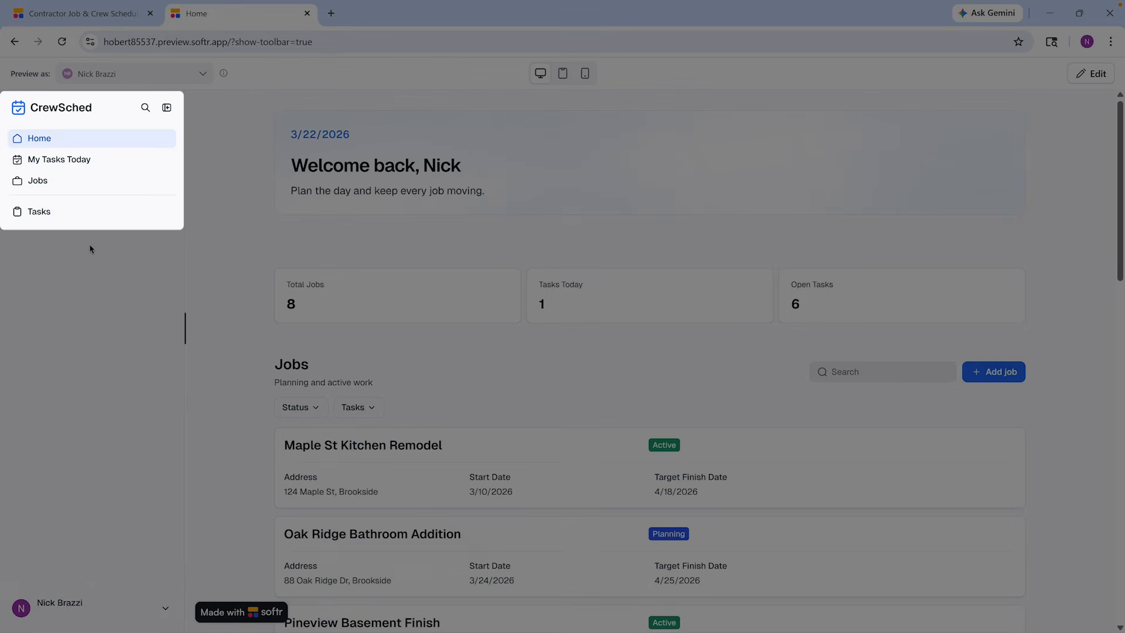
# Check access to the Jobs page by previewing it as a Crew Member user, and return to the home page
pyautogui.click(71, 187)
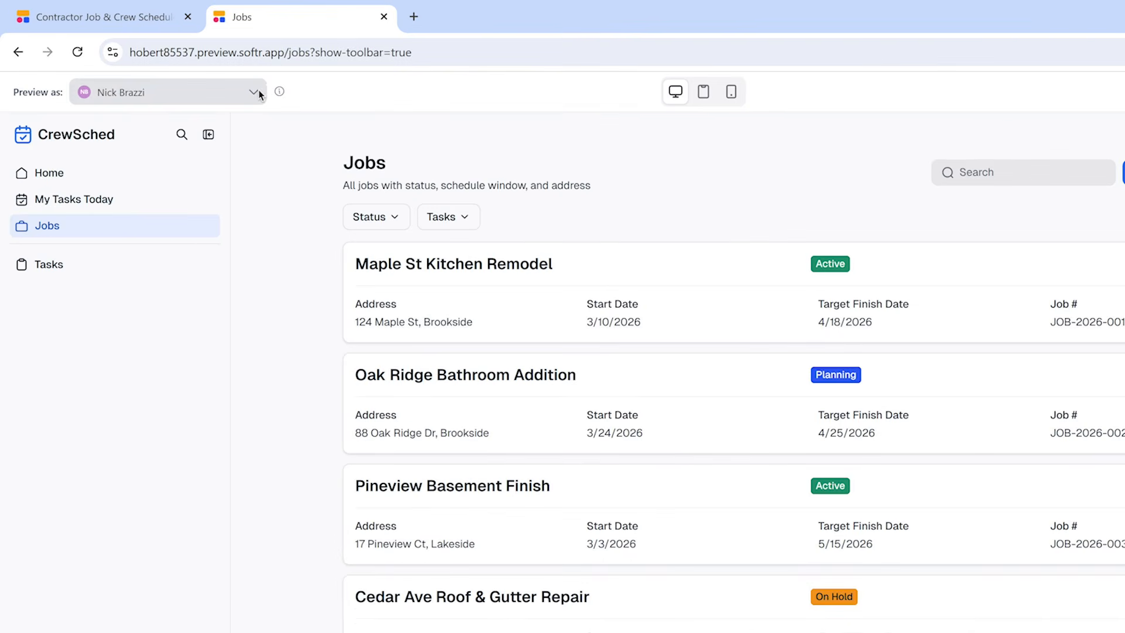
pyautogui.click(201, 73)
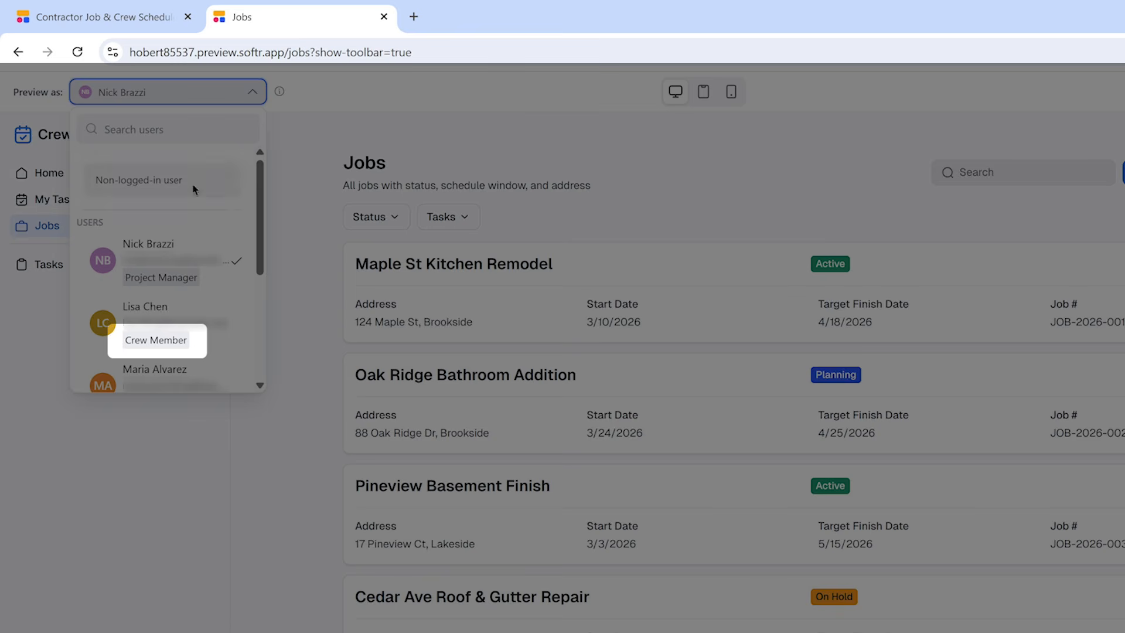
pyautogui.click(195, 333)
pyautogui.click(808, 507)
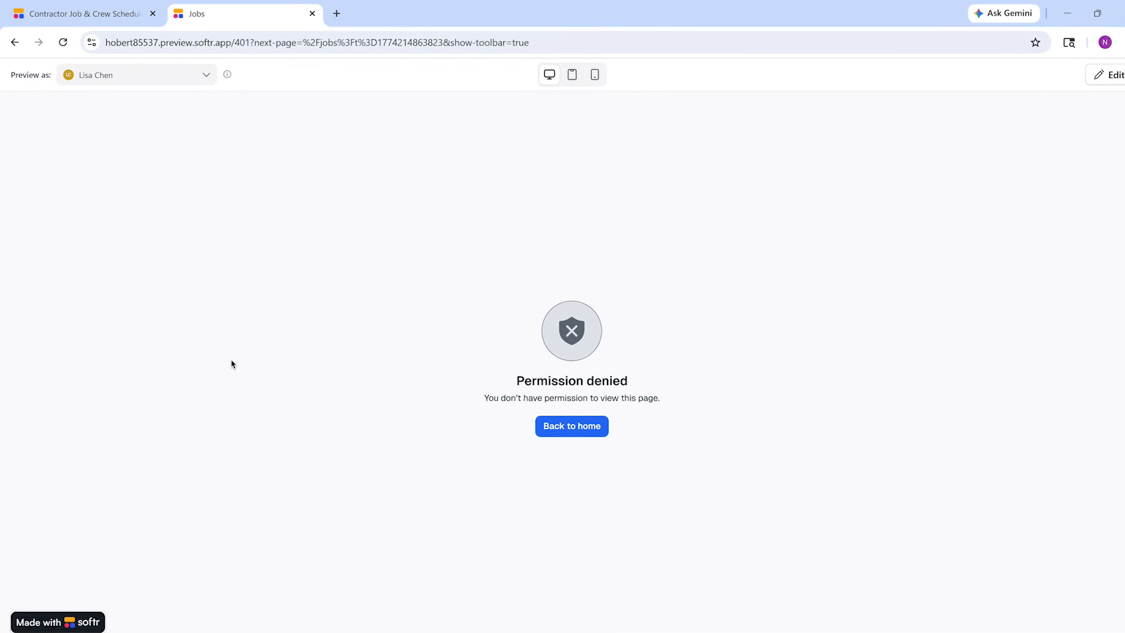
pyautogui.click(568, 425)
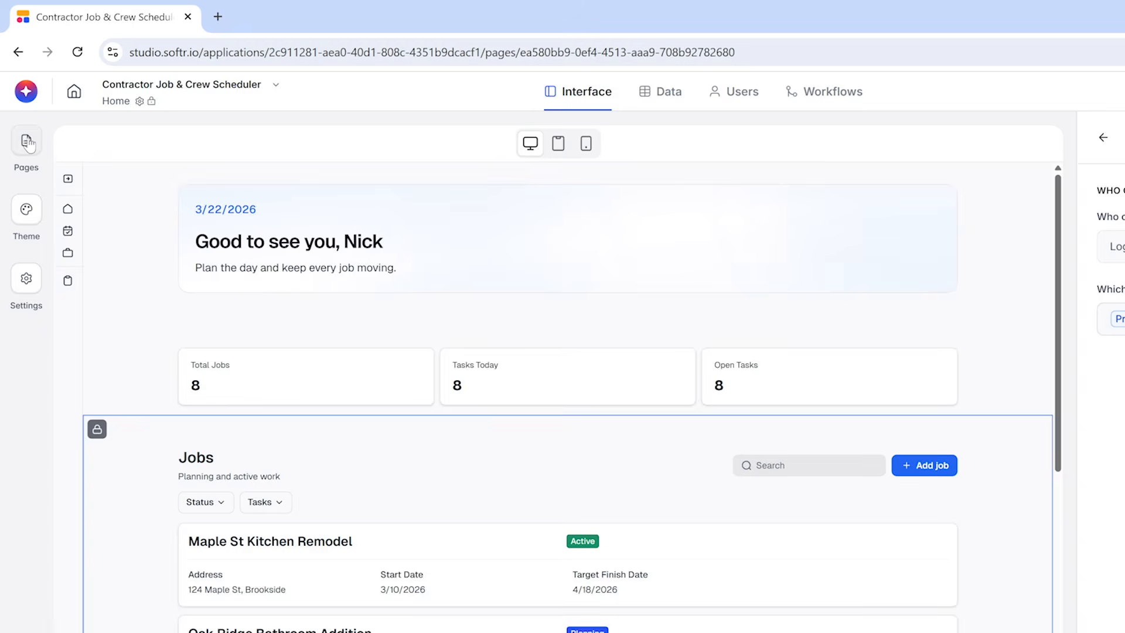
# Delete the existing tasks list block from the My Tasks Today page
pyautogui.click(26, 141)
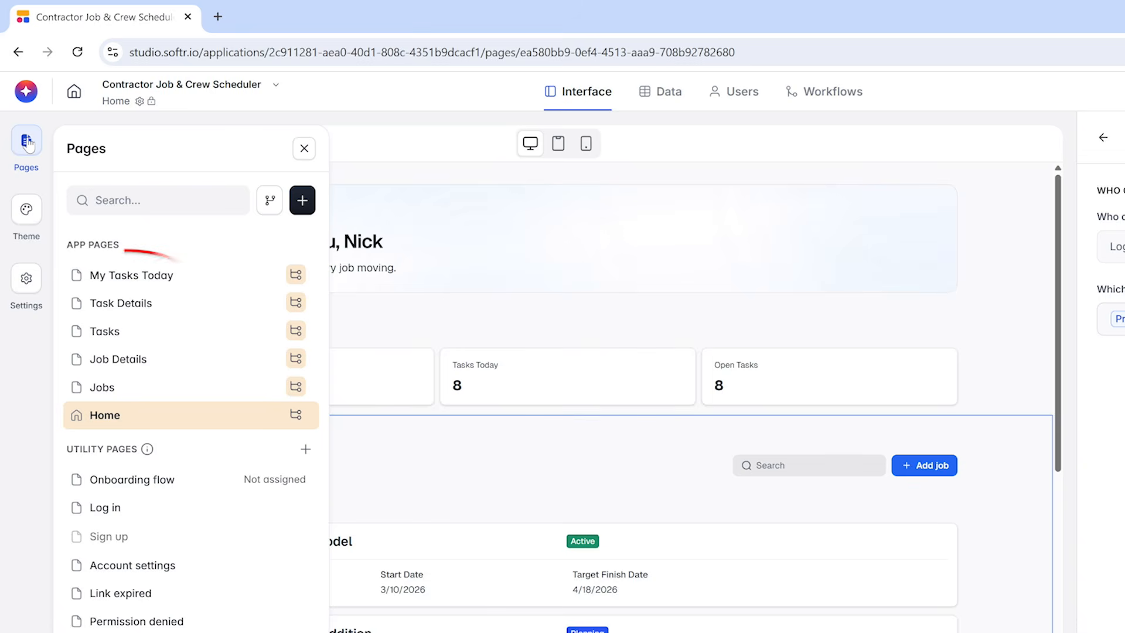
pyautogui.click(133, 275)
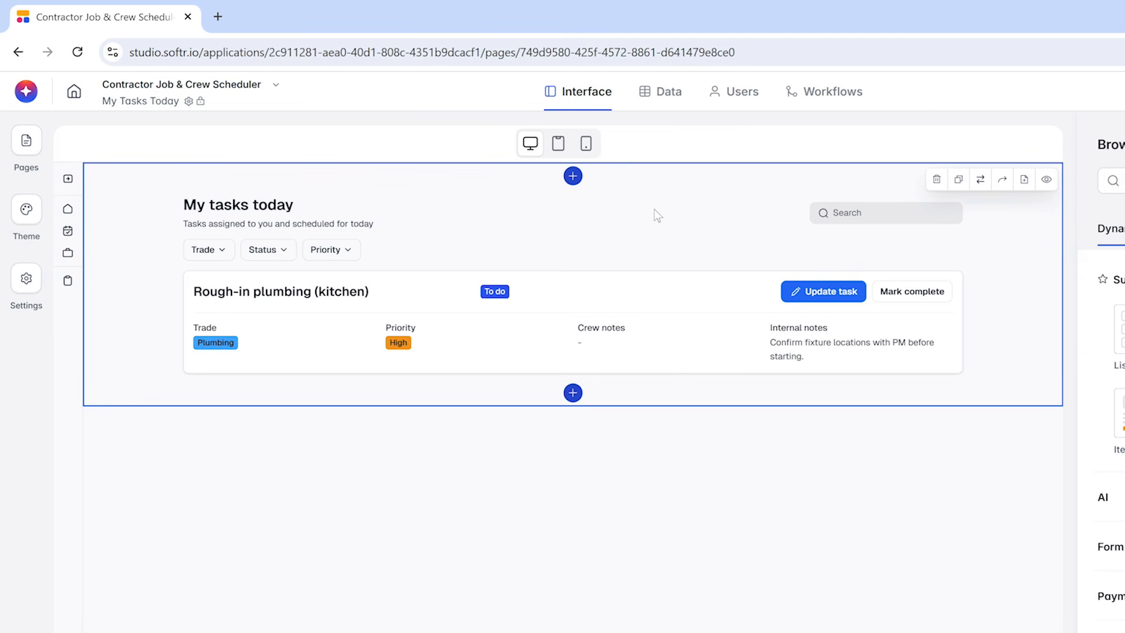
pyautogui.click(937, 179)
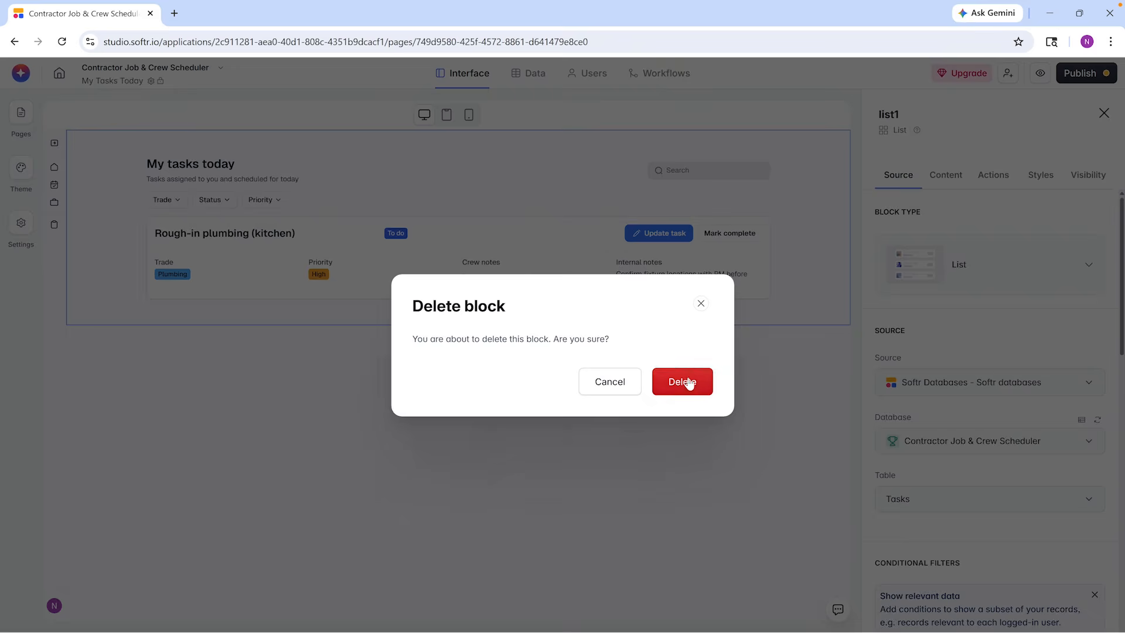
pyautogui.click(686, 385)
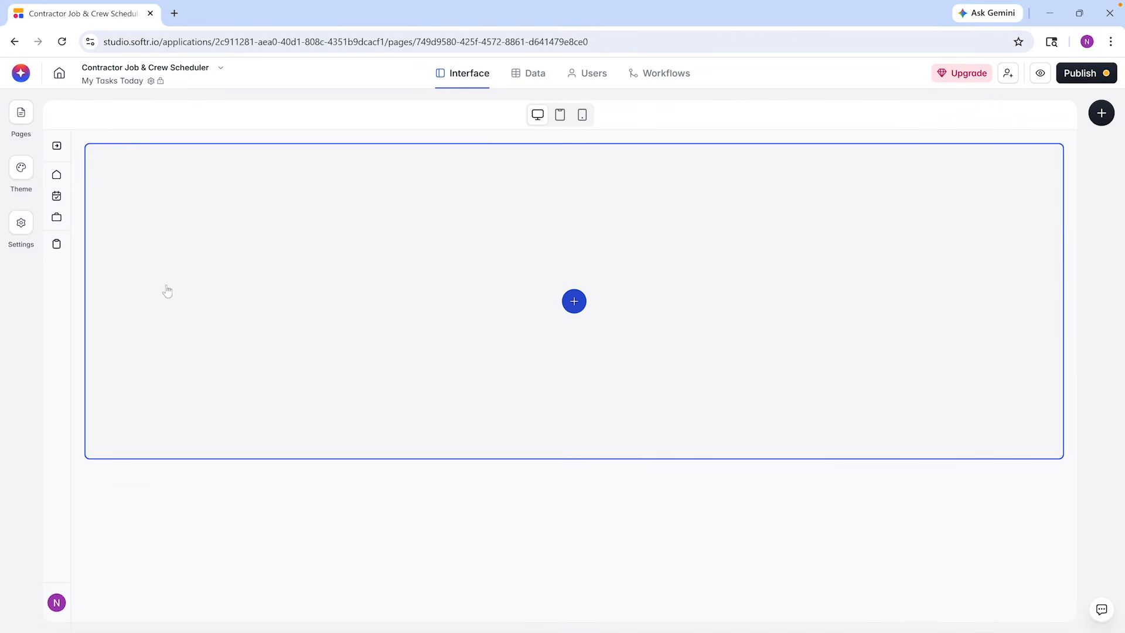
# Ask the AI assistant for a daily view of each user's assigned tasks, with the date, next/previous/today buttons and a button to mark tasks complete
pyautogui.click(30, 72)
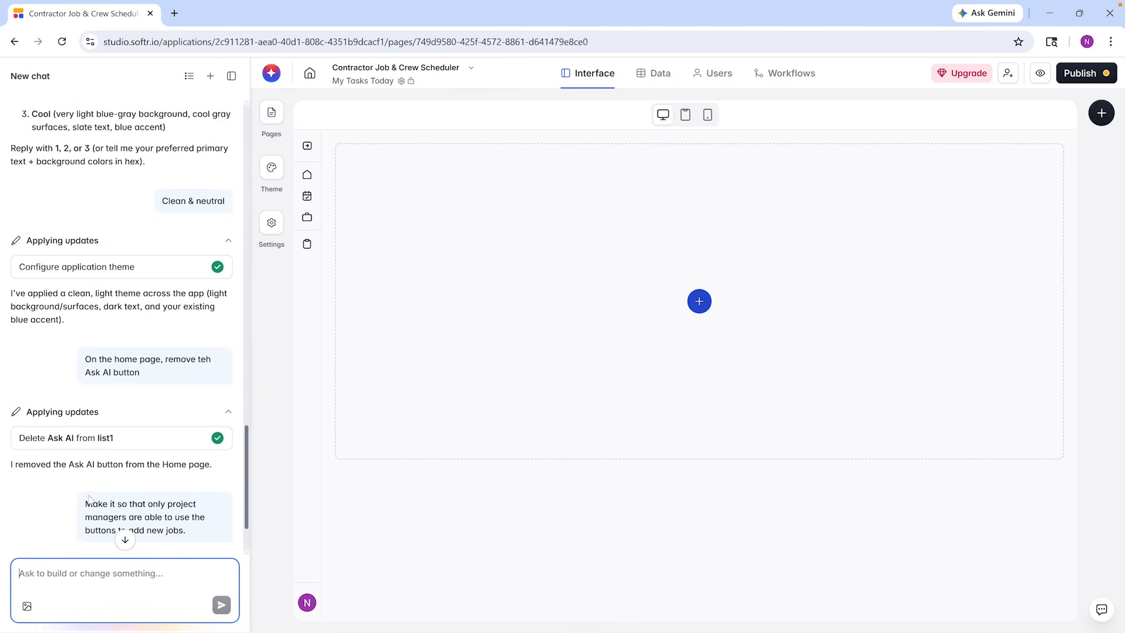
pyautogui.write('On this page, I want each user to see only the tasks they have assigned for the day. It should default to the current day. I want the date to be shown at the top of the page, along with next/previous/today buttons so the user can jump to other days. Show the tasks assigned to that user for the selected day. Include a button to mark the task as complete.')
pyautogui.press('Return')
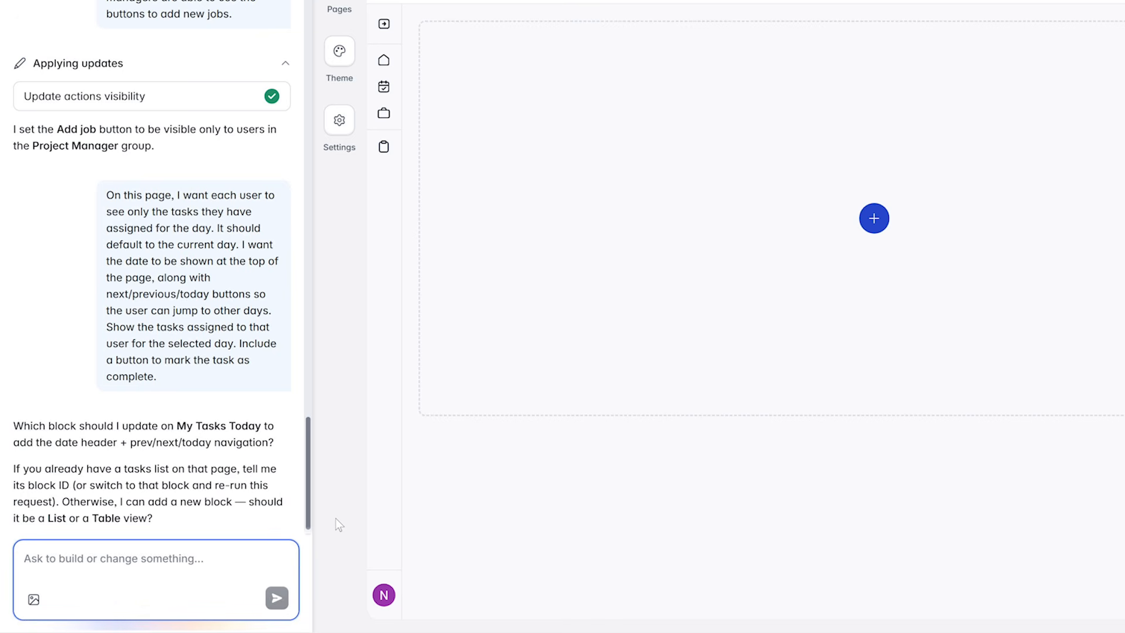
# Answer the assistant's block question with "Add a new vibe-coded block."
pyautogui.write('Add a new vibe-coded block.')
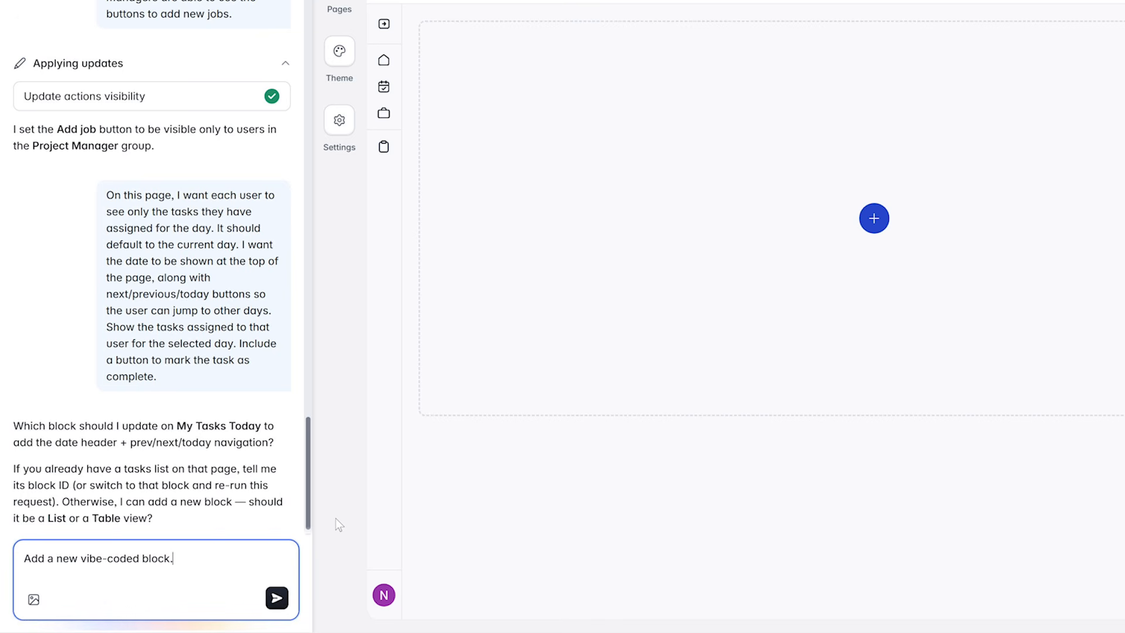
pyautogui.press('Return')
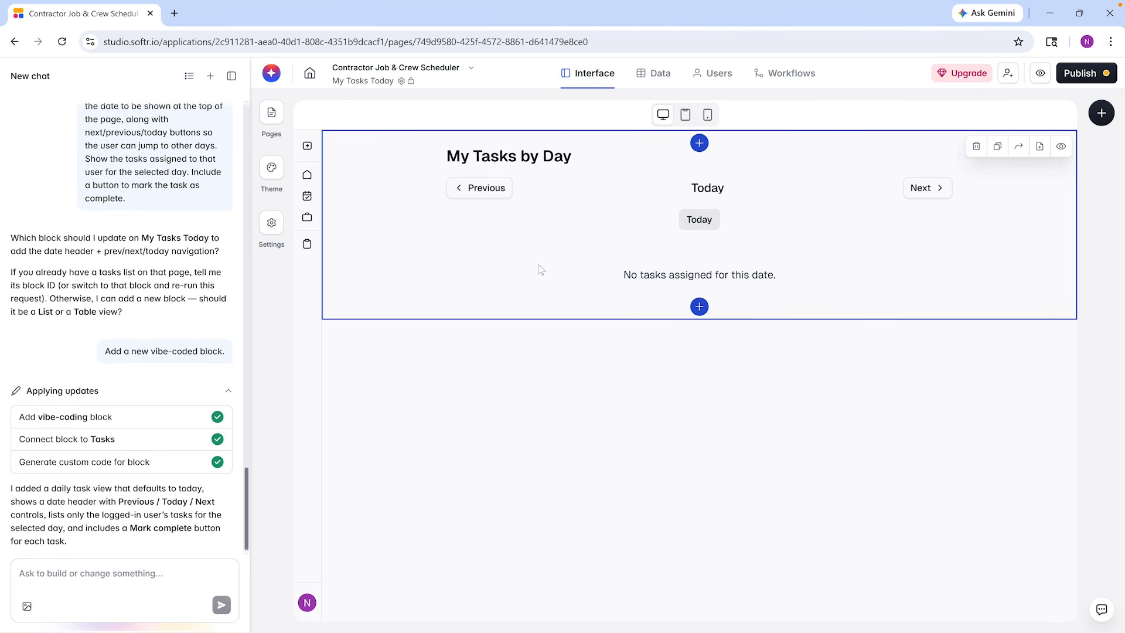
# Have the My Tasks by Day block's AI chat change the color of the previous and next buttons to blue
pyautogui.click(539, 268)
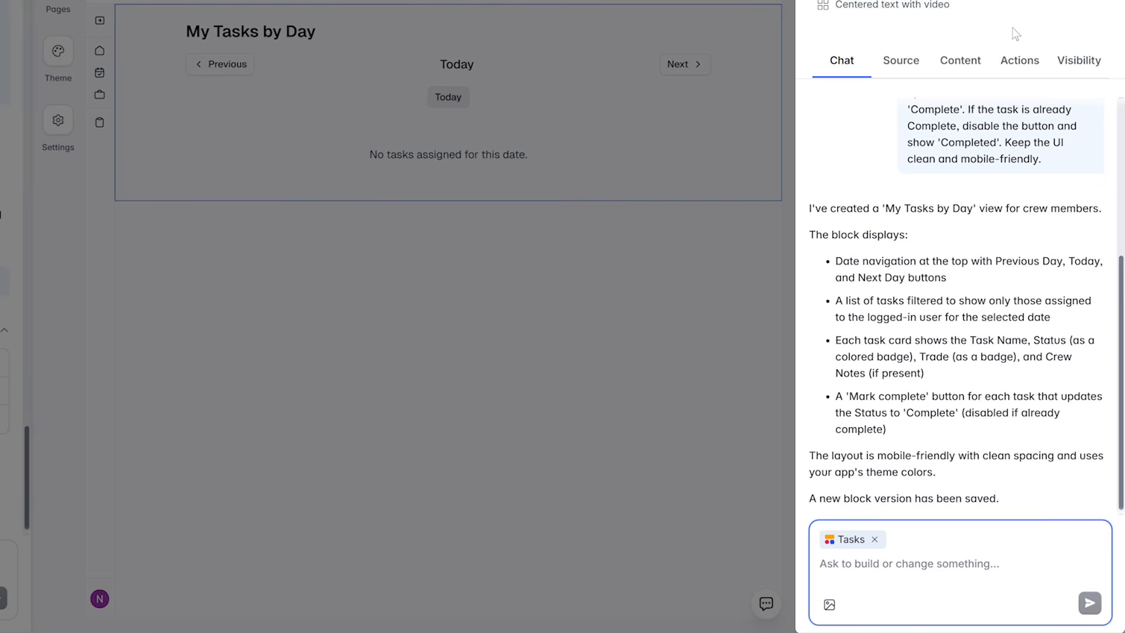
pyautogui.write('Change the color of the previous and next buttons to blu')
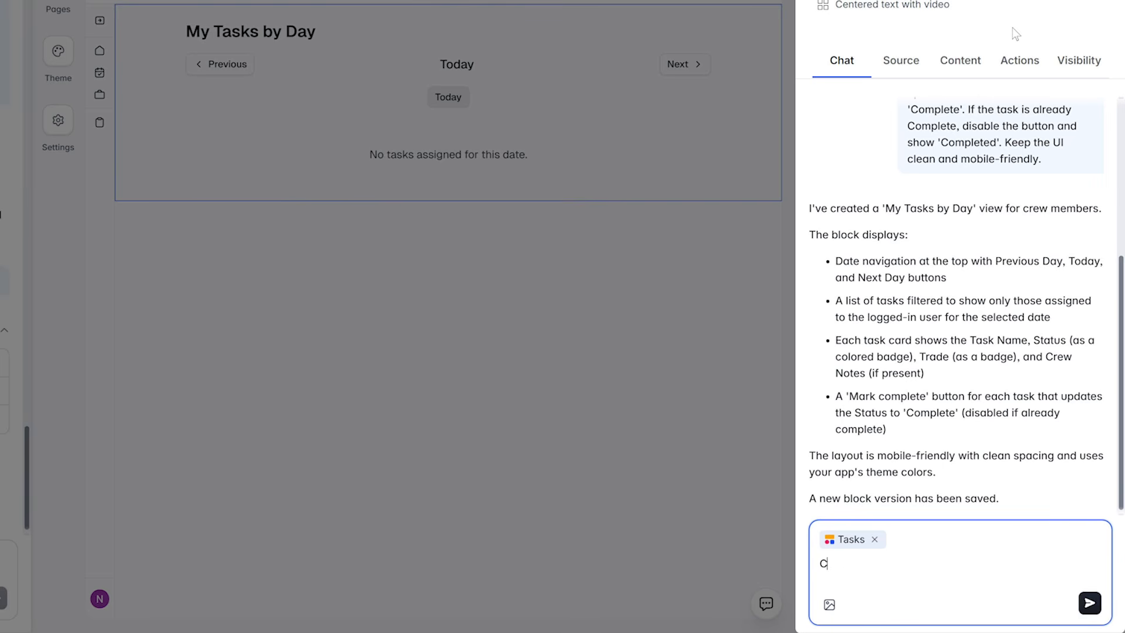
pyautogui.write('e.')
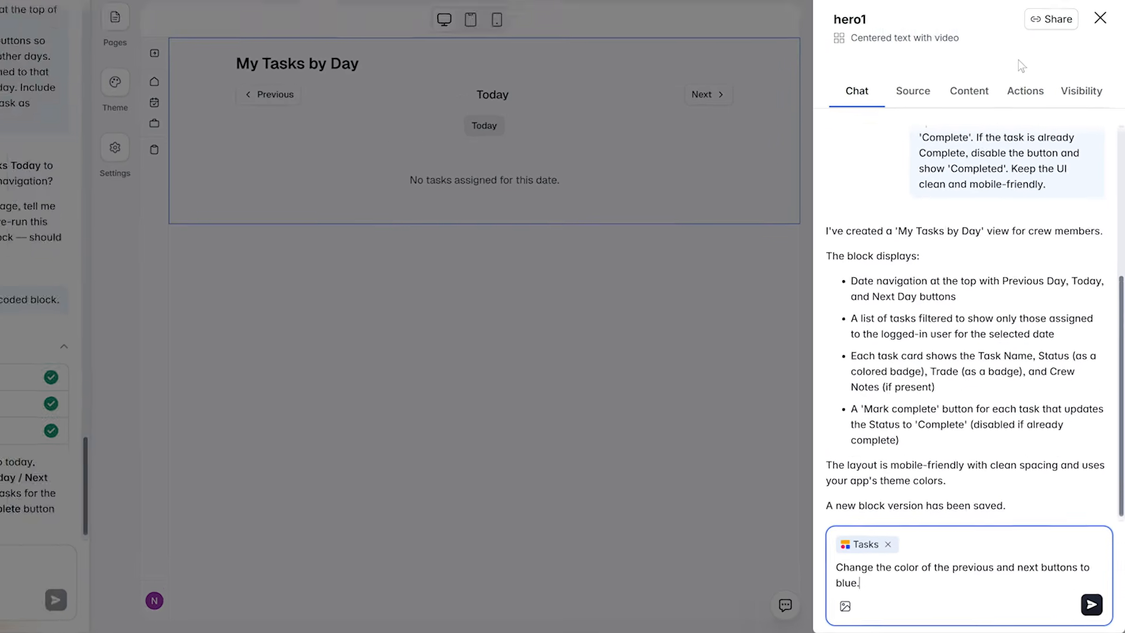
pyautogui.press('Return')
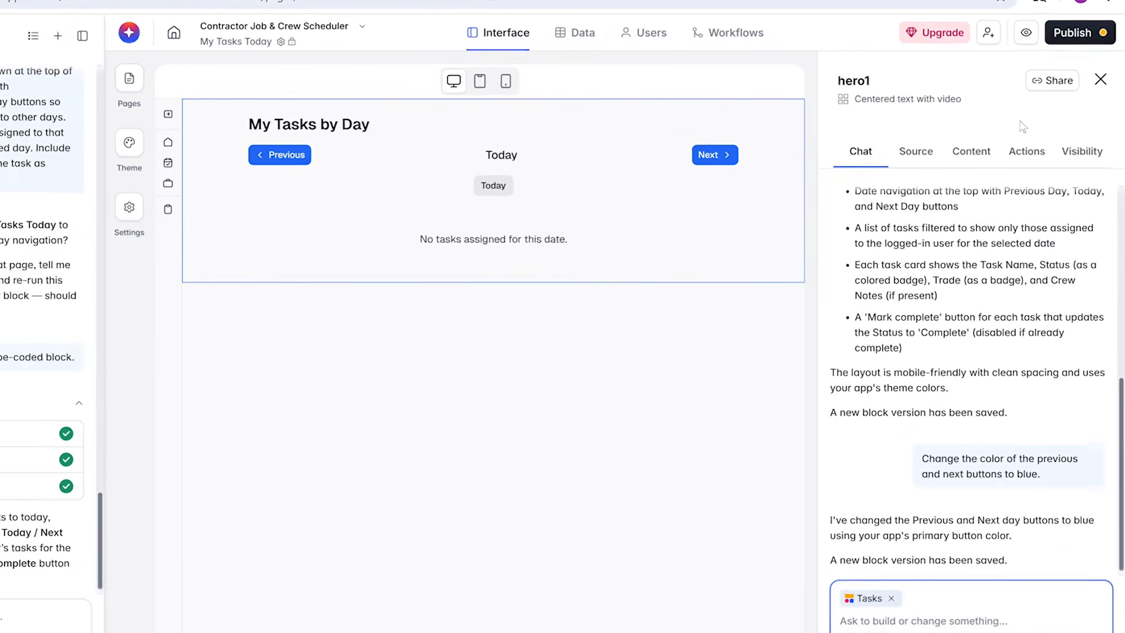
# Review the My Tasks by Day block's data source, chat prompt, generated code and version history
pyautogui.click(900, 140)
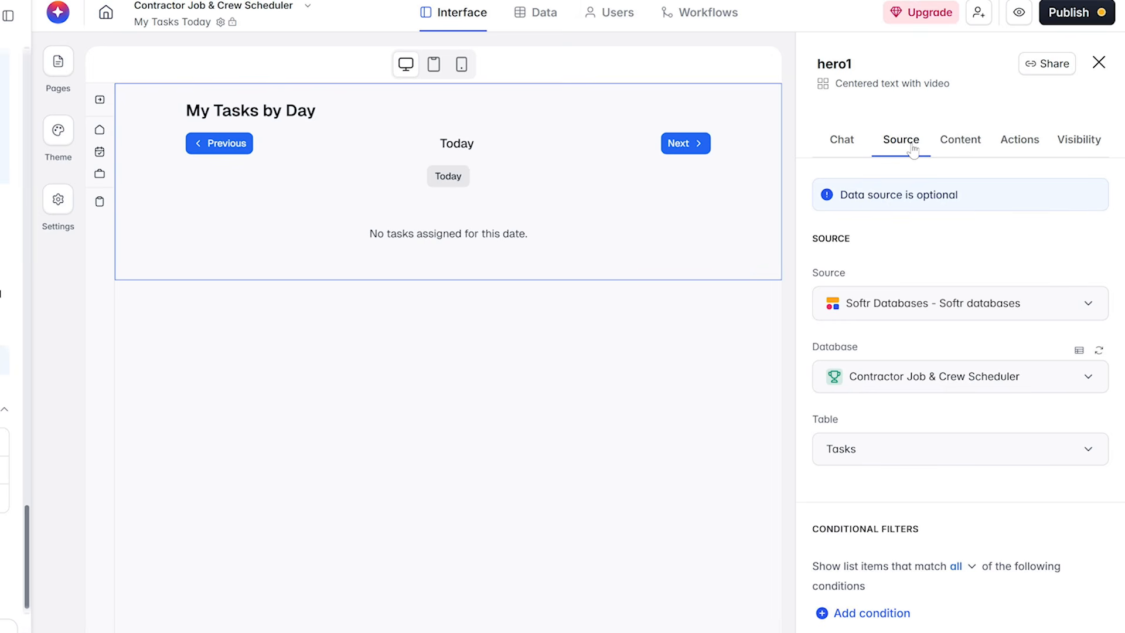
pyautogui.click(847, 143)
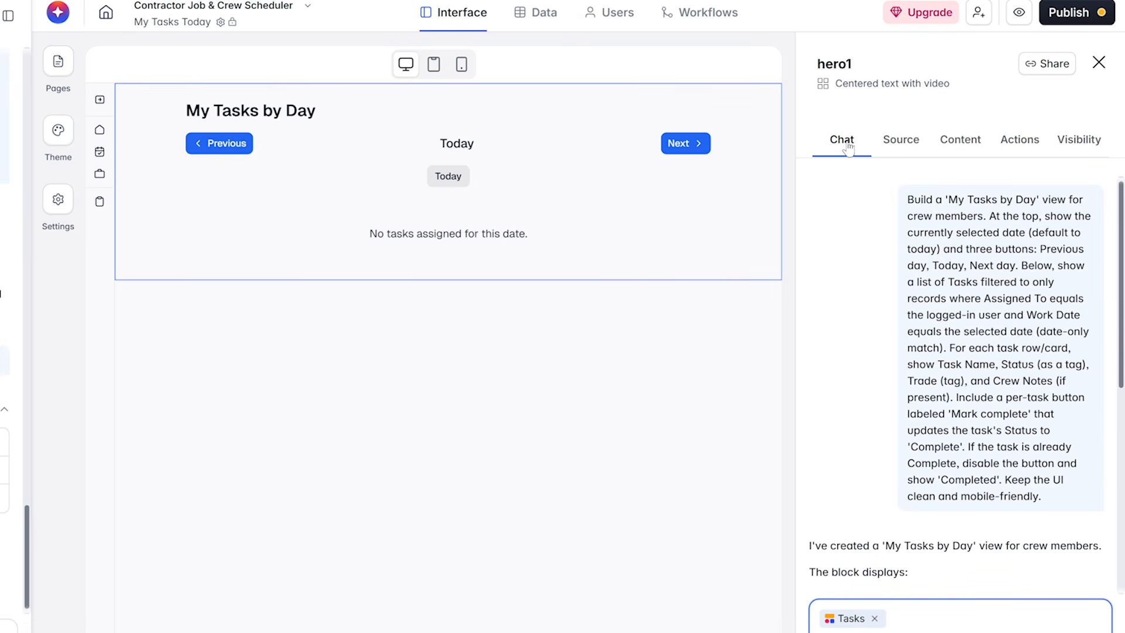
pyautogui.click(956, 147)
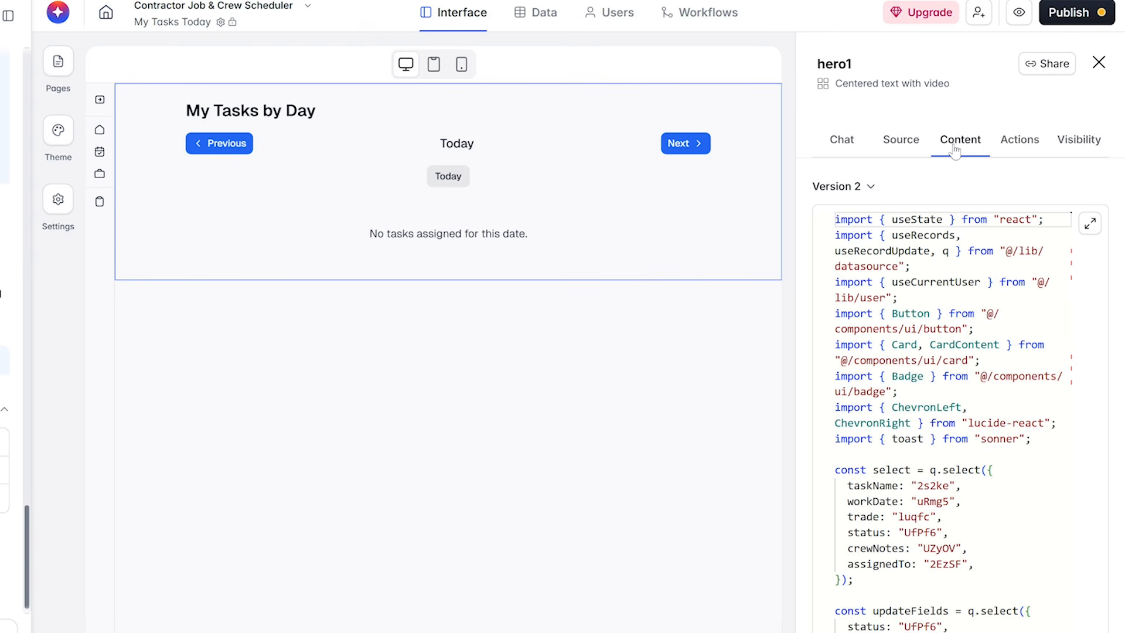
pyautogui.click(871, 187)
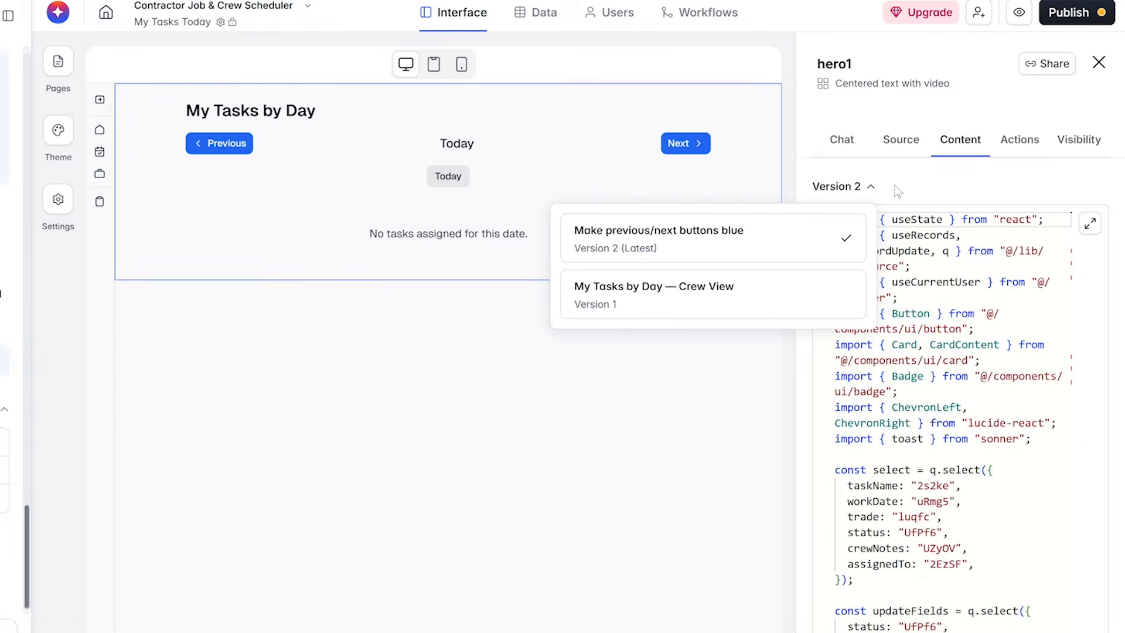
pyautogui.click(894, 185)
# Look at the option to share the My Tasks by Day block via a link without creating one, and view its visibility settings
pyautogui.click(1042, 65)
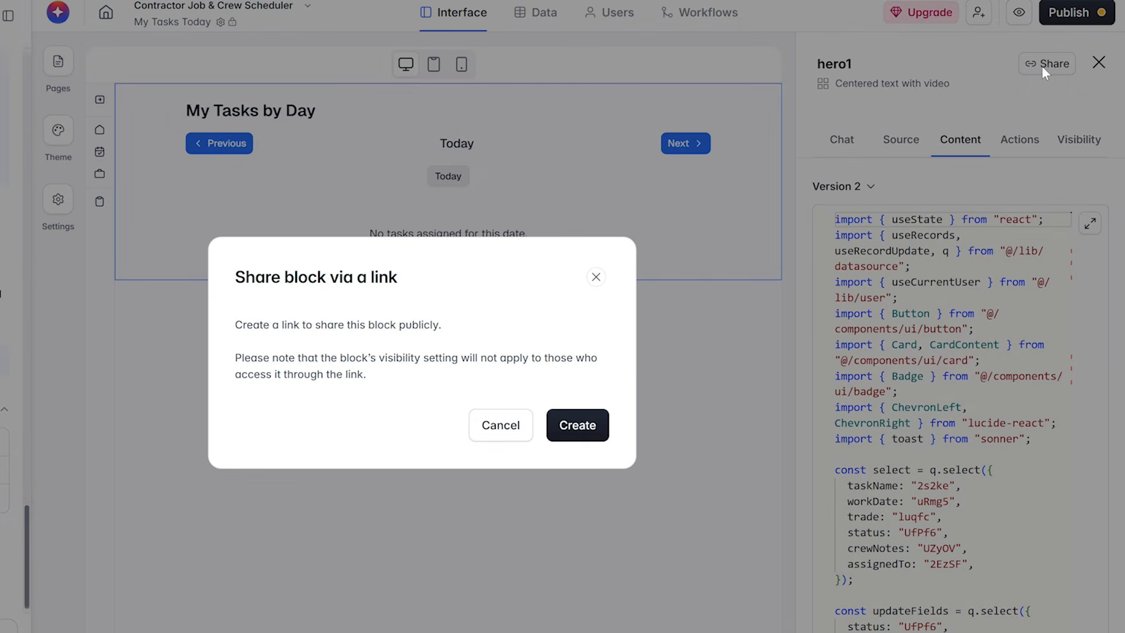
pyautogui.click(516, 427)
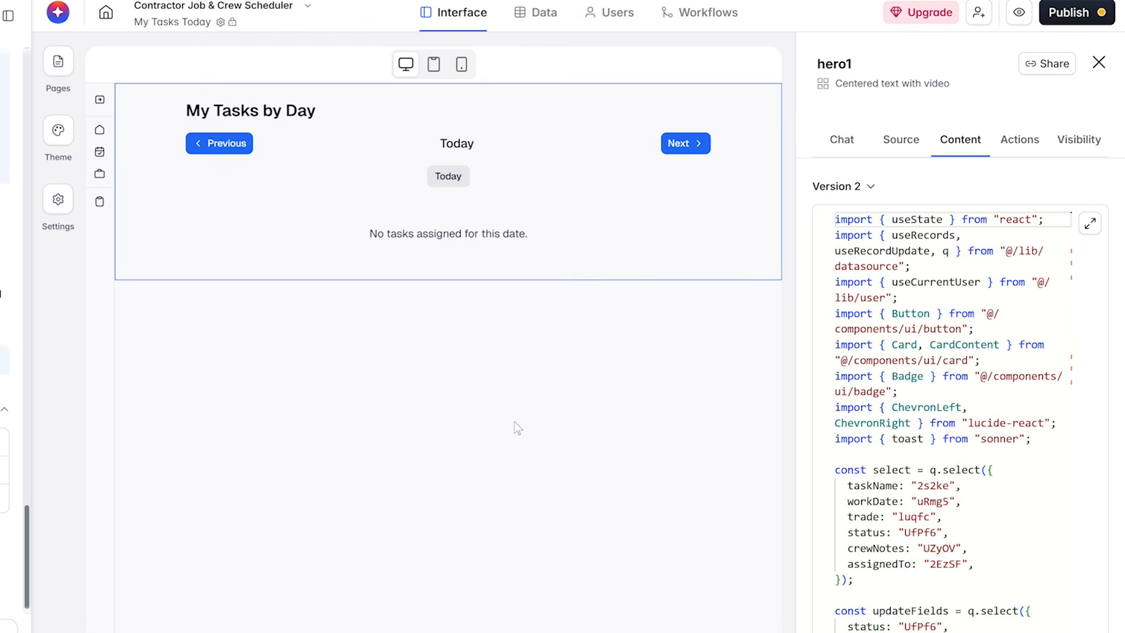
pyautogui.click(1085, 143)
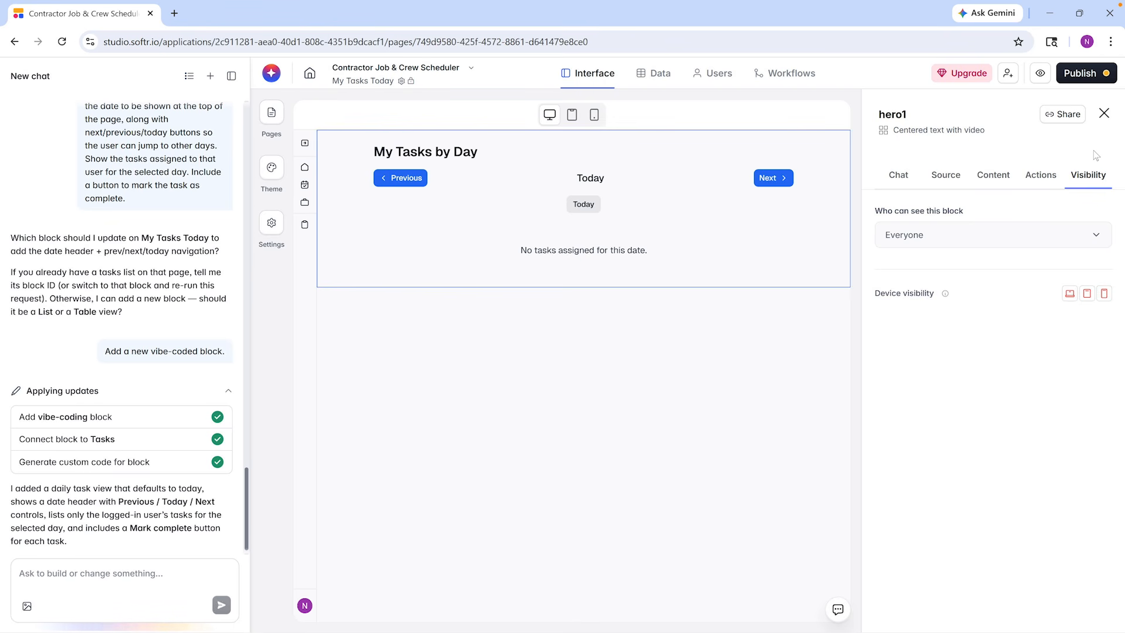
# Preview the My Tasks Today page as a different Crew Member user
pyautogui.click(1040, 73)
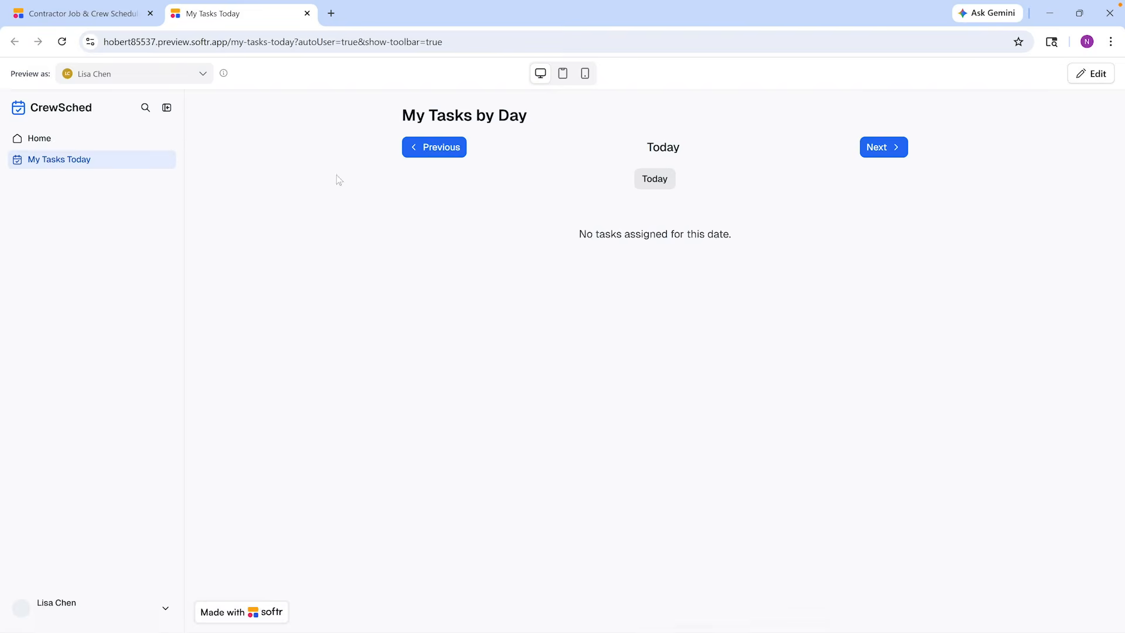
pyautogui.click(232, 85)
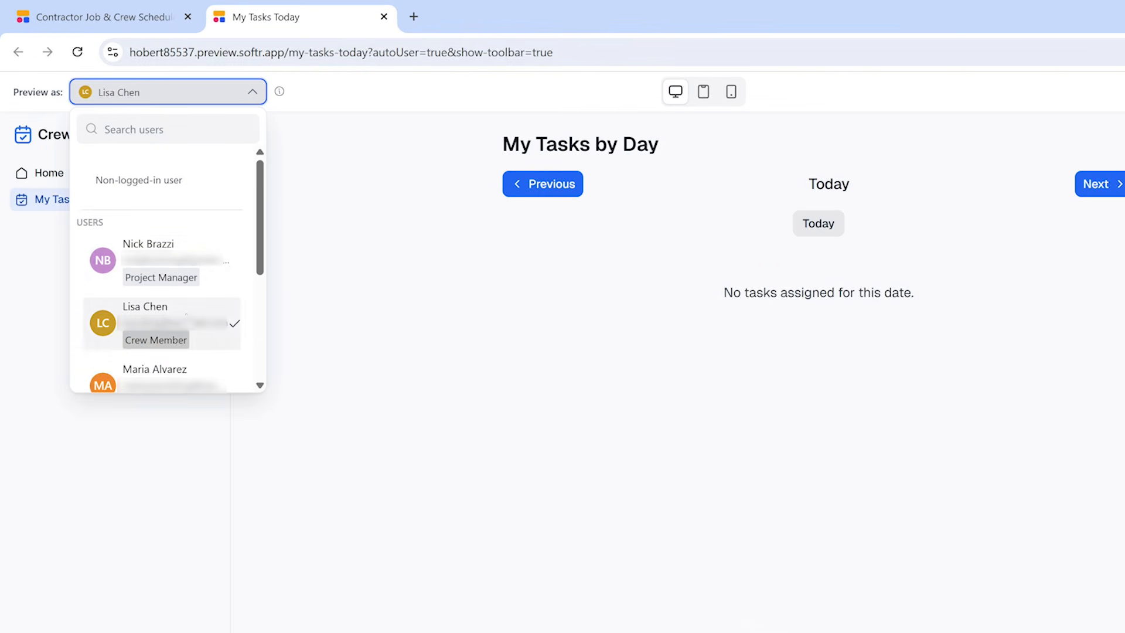
pyautogui.scroll(-5, 194, 352)
pyautogui.click(192, 351)
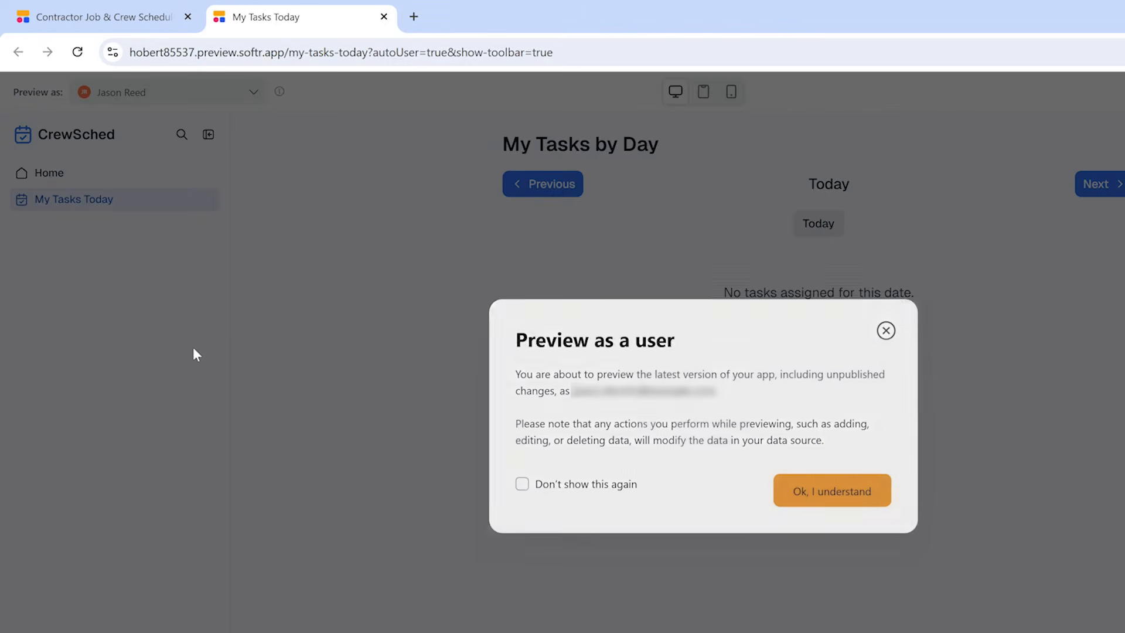
pyautogui.click(826, 505)
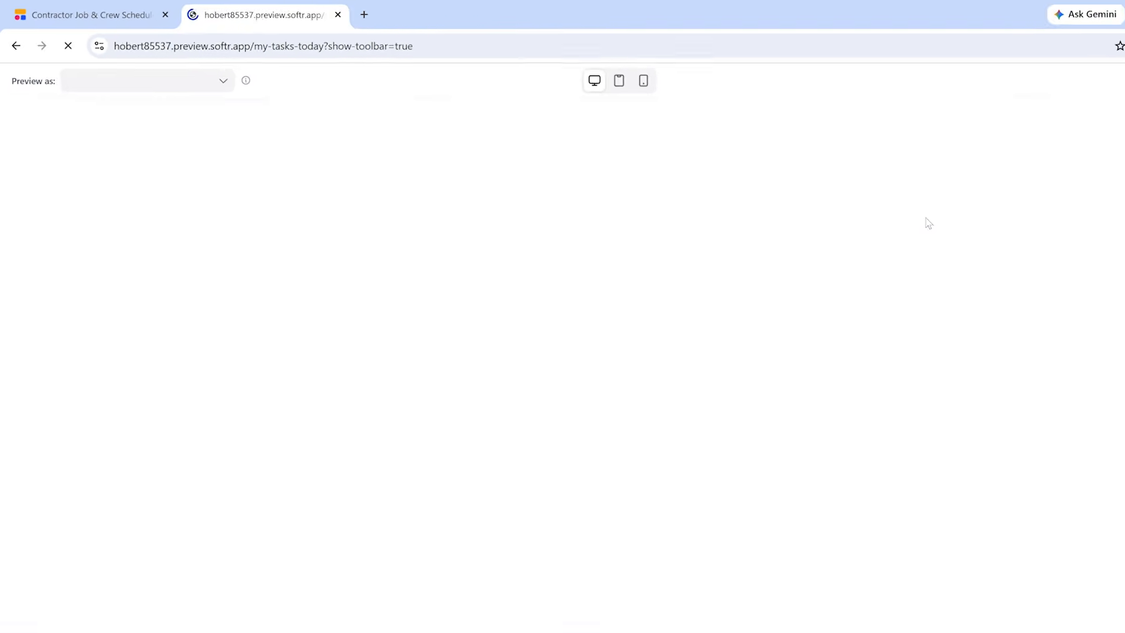
# Mark the Electrical rough-in (main floor) task for Tue, Mar 24, 2026 as complete and close the preview
pyautogui.click(883, 150)
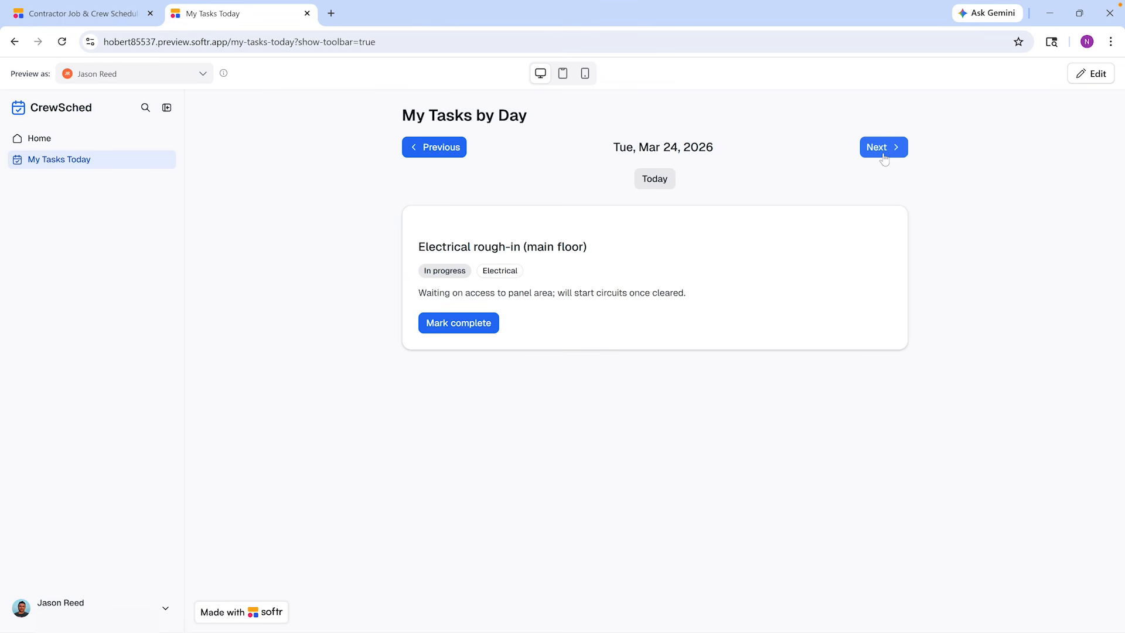
pyautogui.click(480, 331)
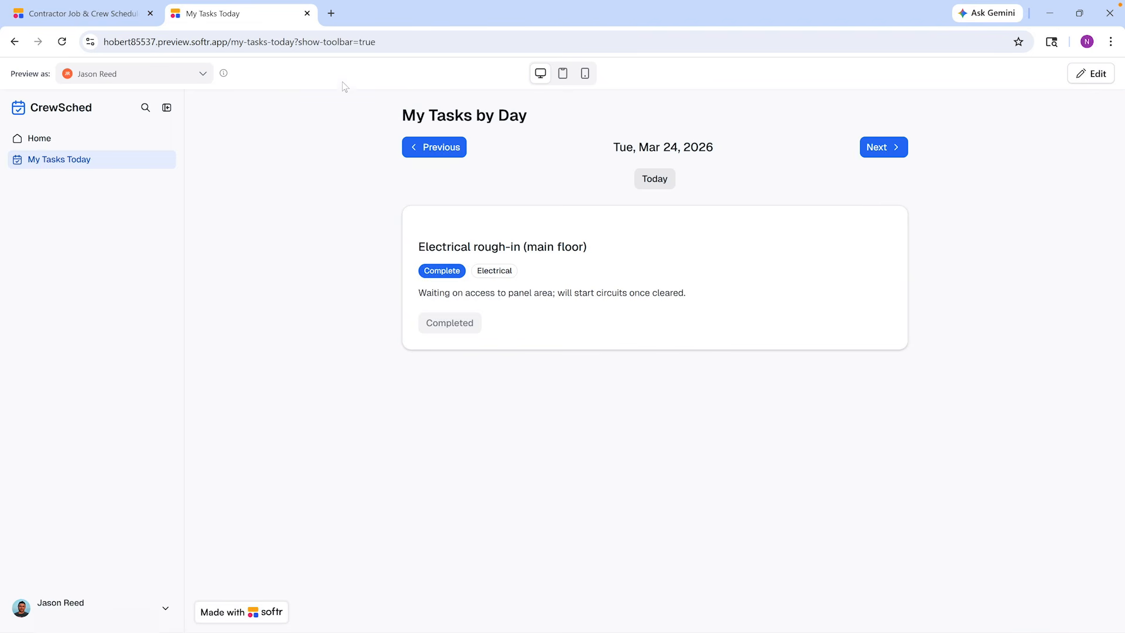
pyautogui.click(307, 13)
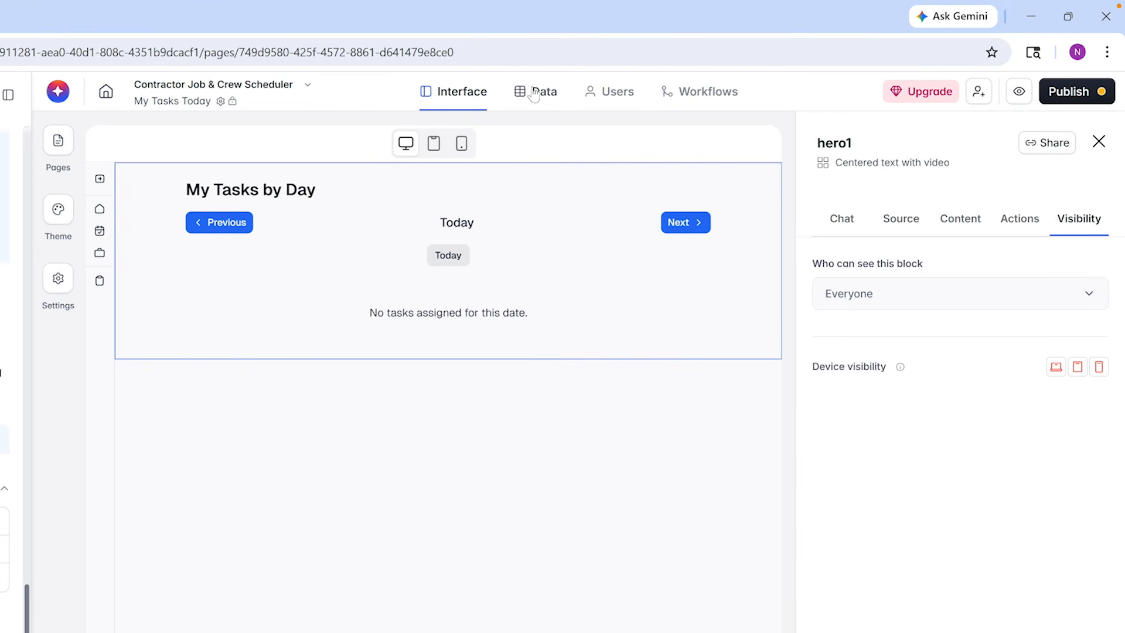
# Review the app's Tasks and Jobs data tables and its list of users
pyautogui.click(534, 92)
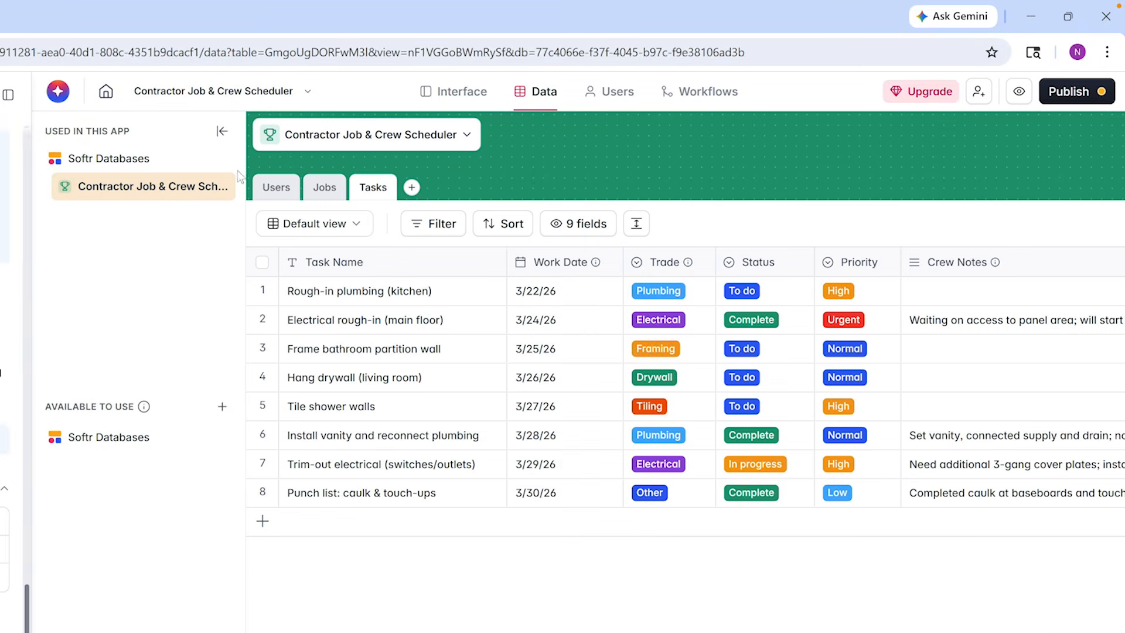
pyautogui.click(325, 187)
pyautogui.click(610, 94)
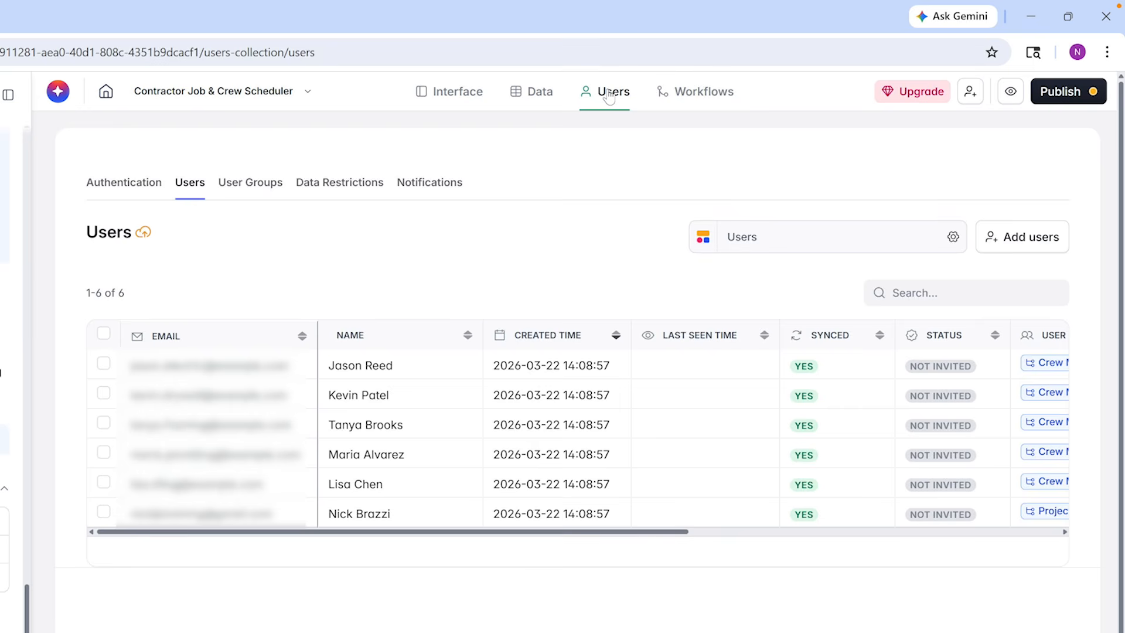
# Create a new workflow for the app and open the settings of its Record updated trigger
pyautogui.click(684, 97)
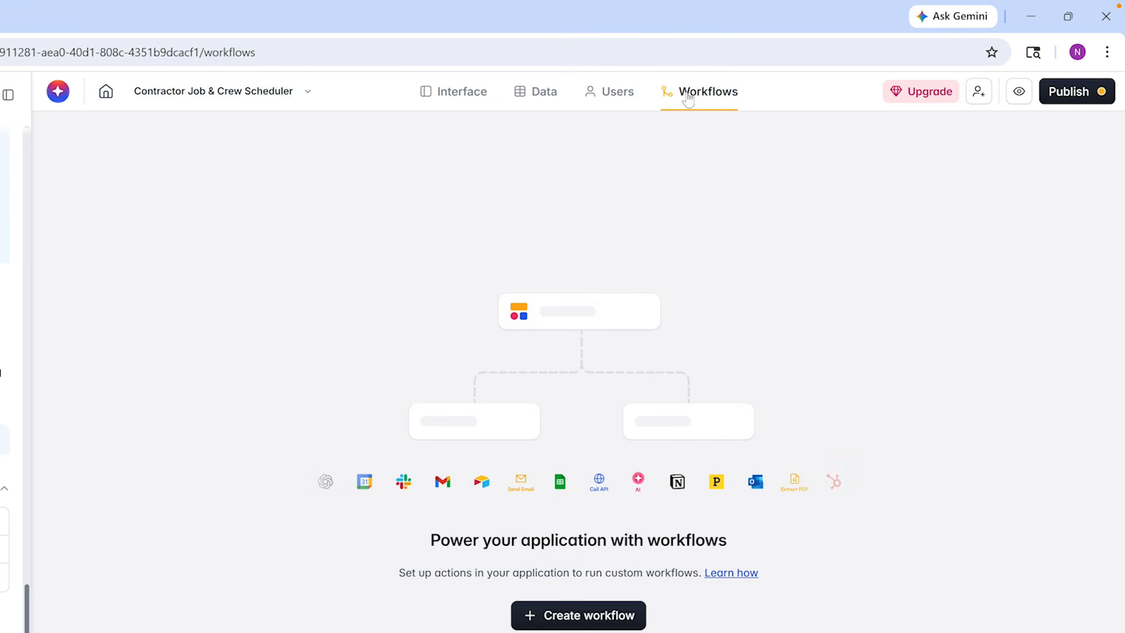
pyautogui.click(597, 625)
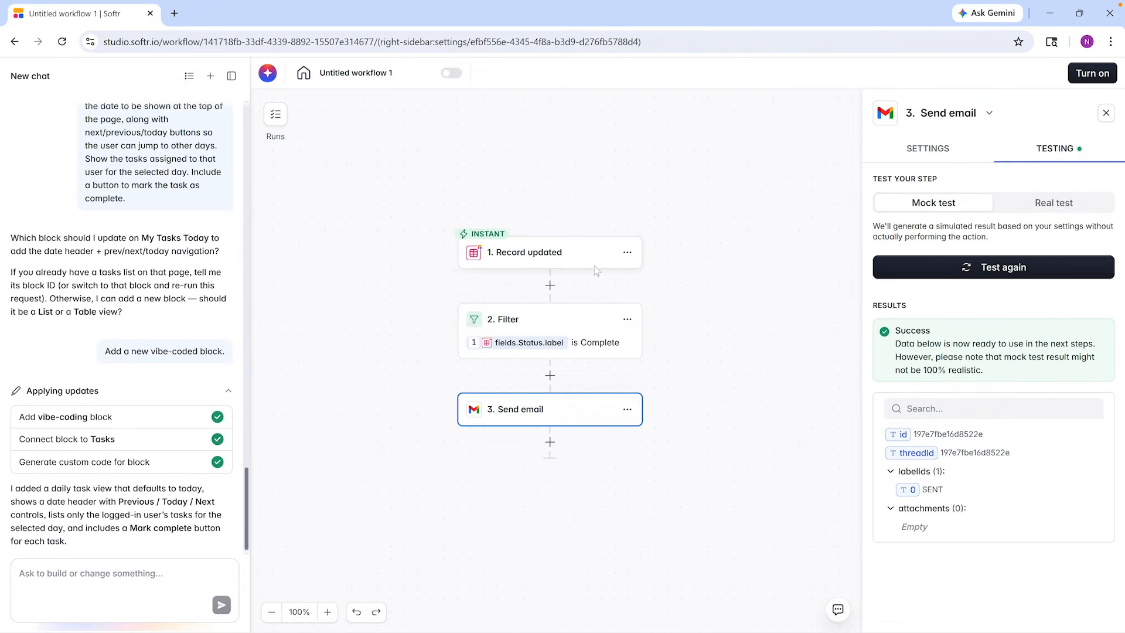
pyautogui.click(597, 270)
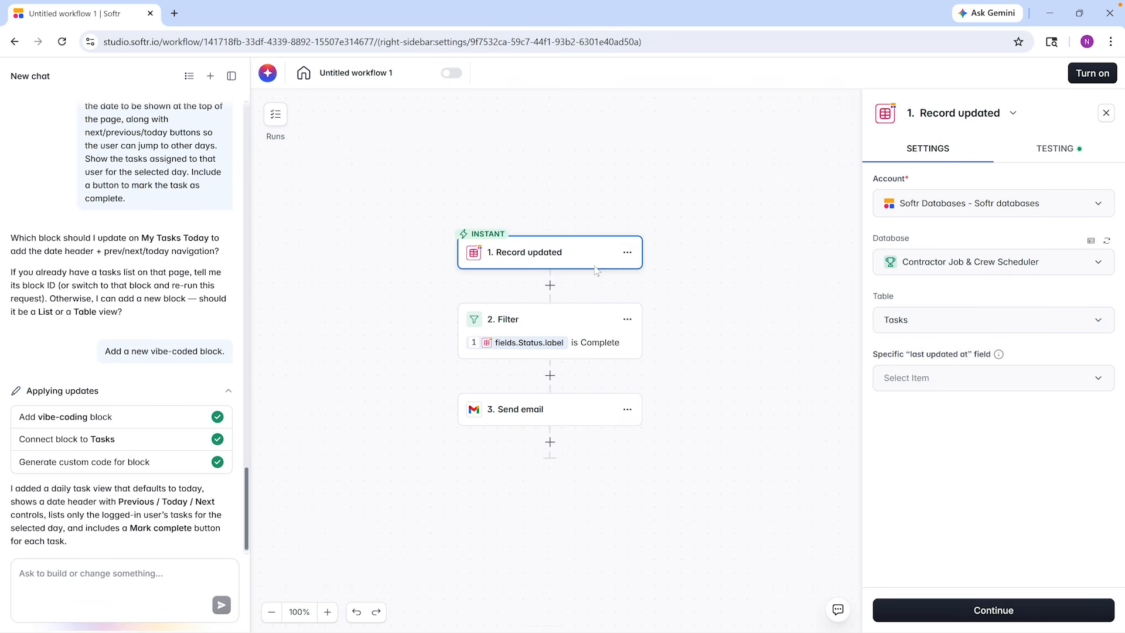
# Review the settings of the workflow's Filter step and its Send email step
pyautogui.click(591, 320)
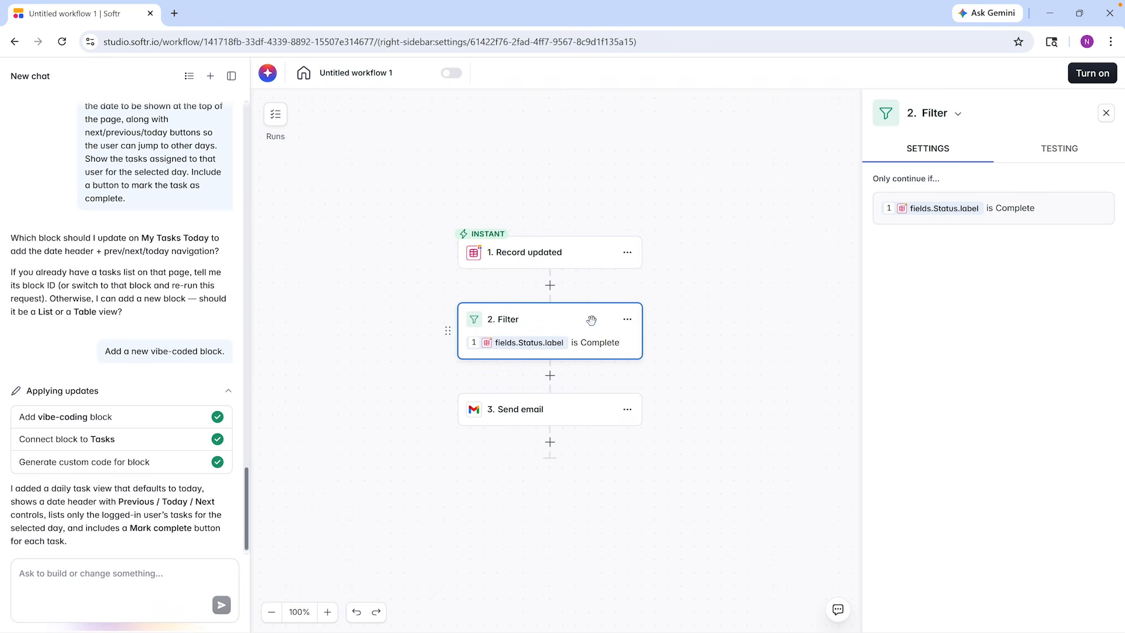
pyautogui.click(585, 408)
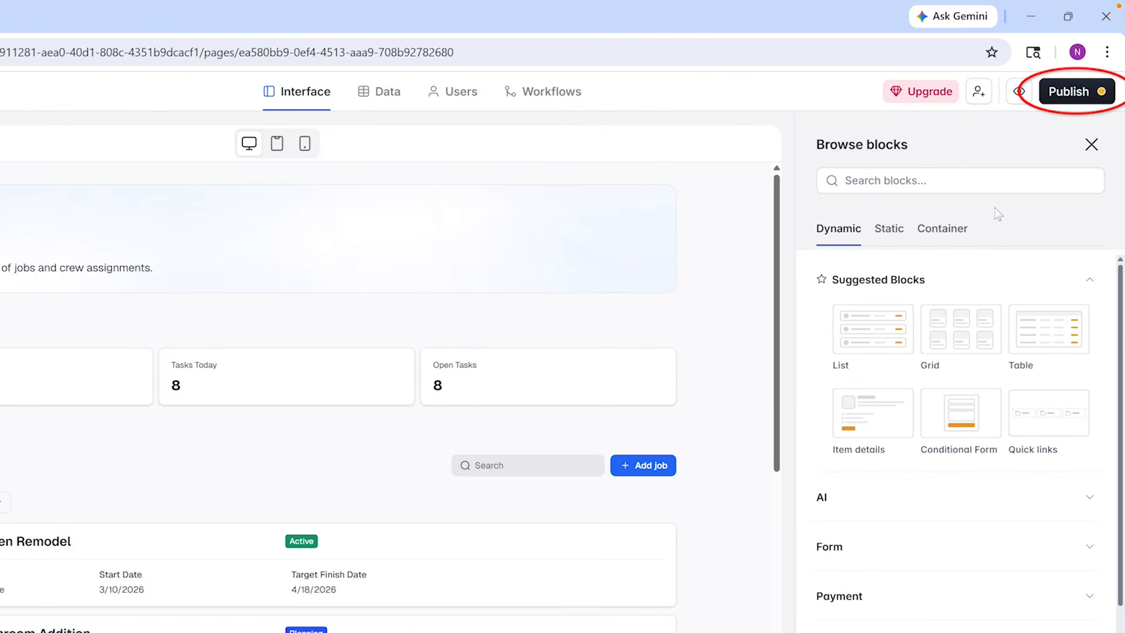
# Publish the Contractor Job & Crew Scheduler app
pyautogui.click(1069, 96)
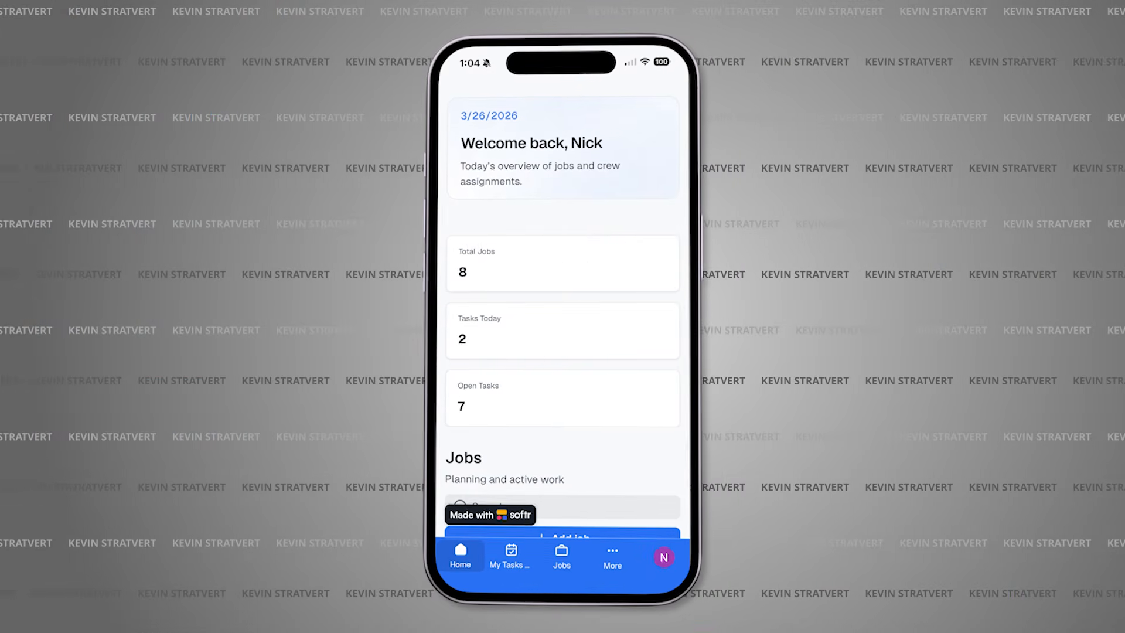
# Look through the jobs on the Home page of the published app on a phone and open the Jobs page
pyautogui.scroll(-3, 562, 328)
pyautogui.scroll(-3, 562, 328)
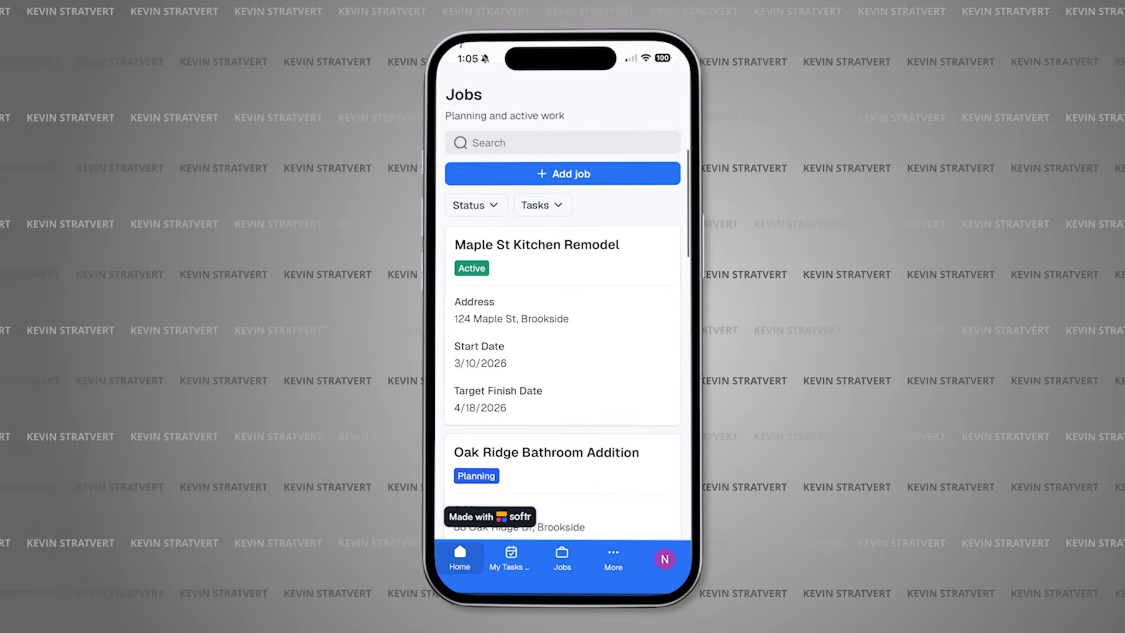
pyautogui.click(562, 556)
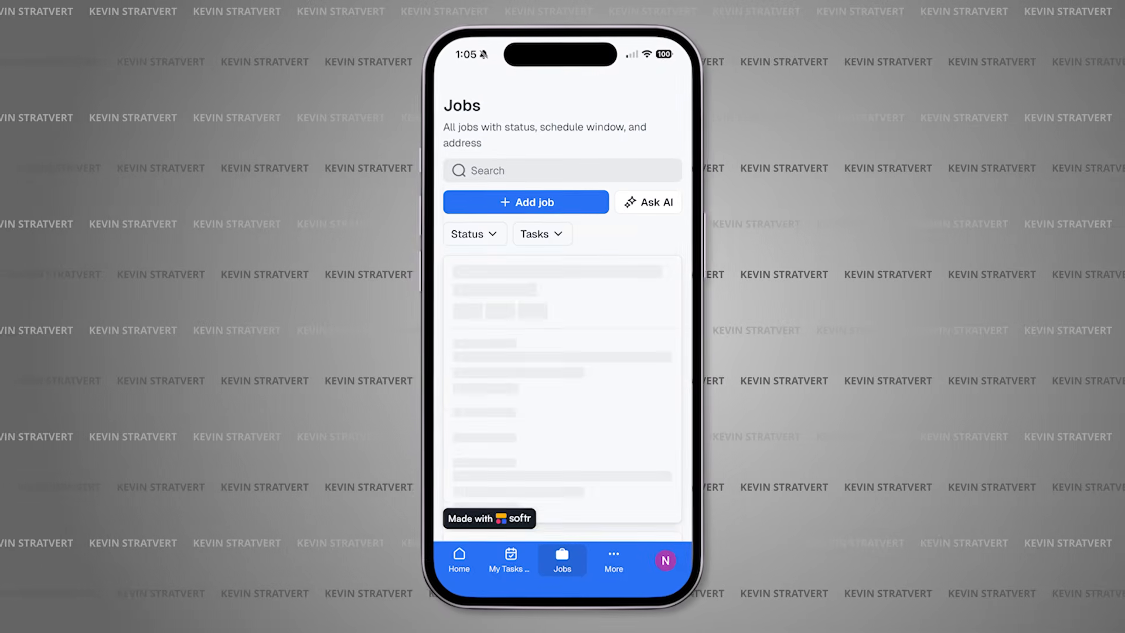
# In My Tasks by Day, look at the next day's tasks, return to today and mark Punch list: caulk & touch-ups complete
pyautogui.click(509, 560)
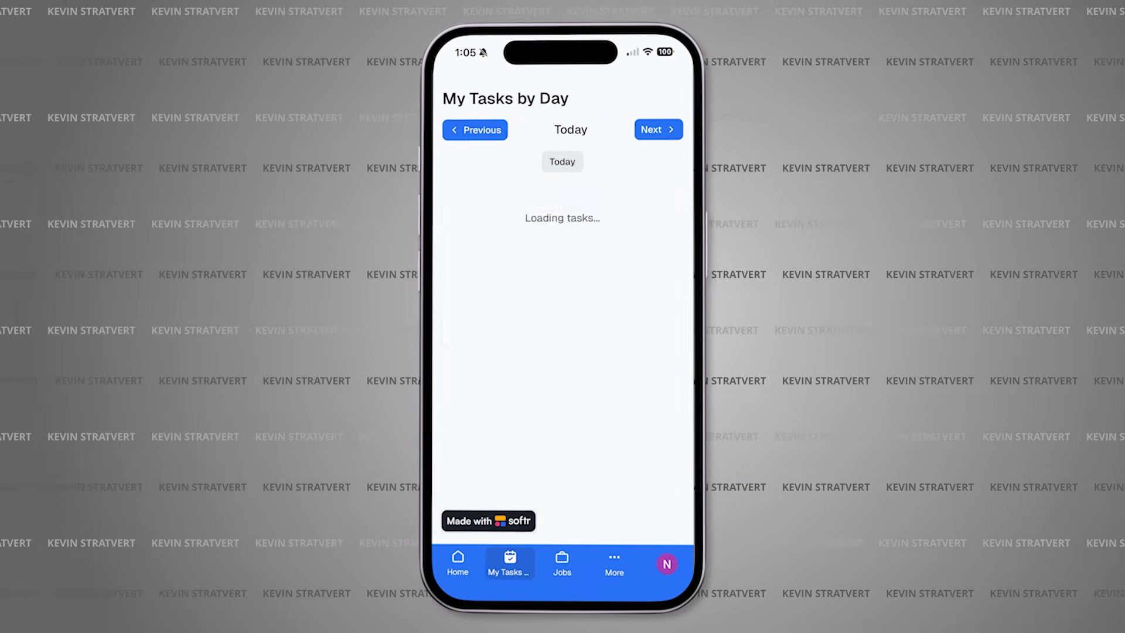
pyautogui.click(660, 128)
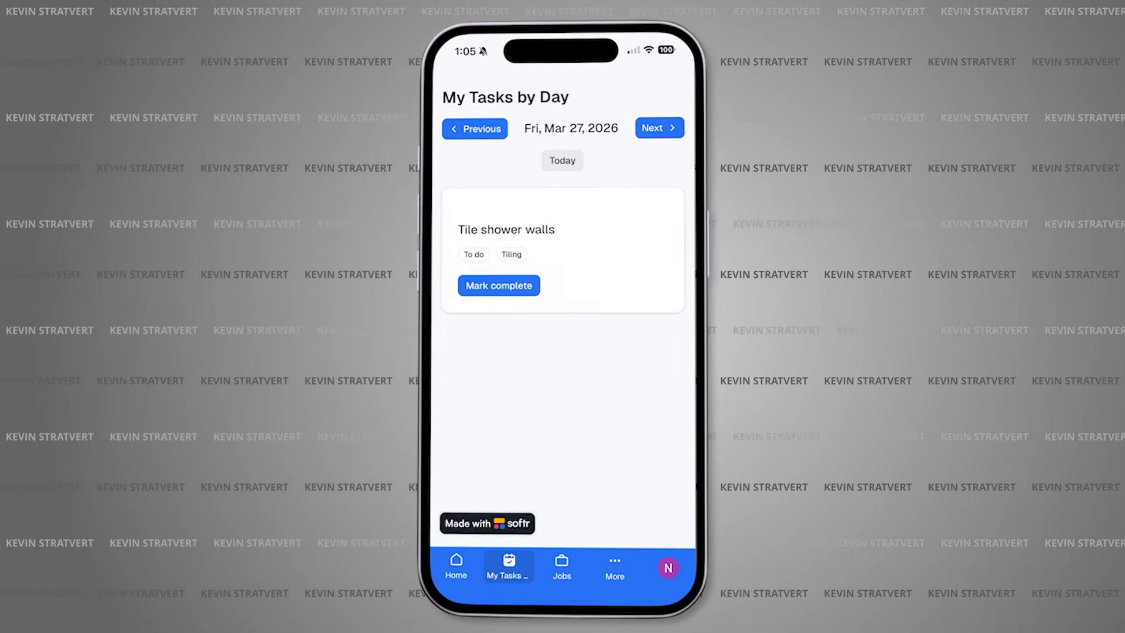
pyautogui.click(660, 128)
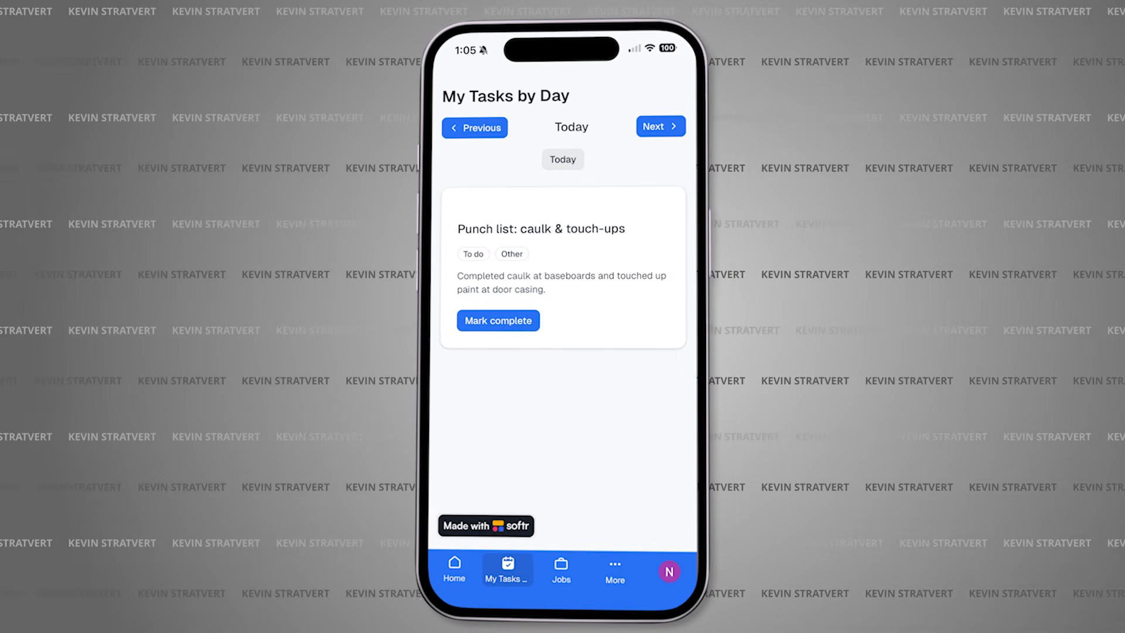
pyautogui.click(489, 320)
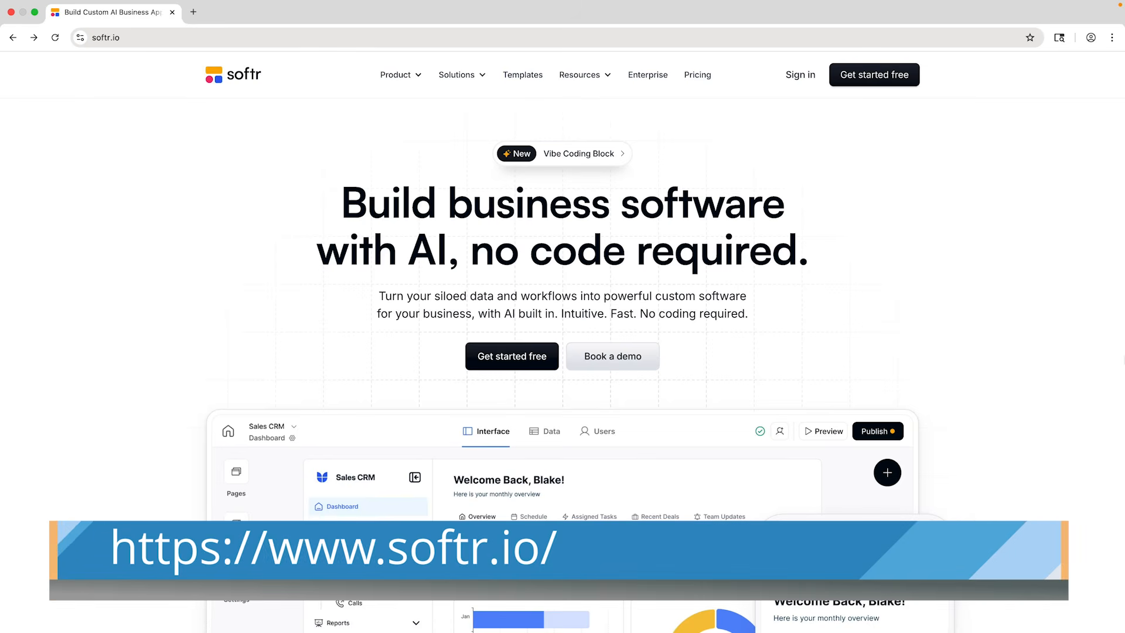
# Browse the softr.io home page and the plans on its pricing page
pyautogui.scroll(-5, 629, 450)
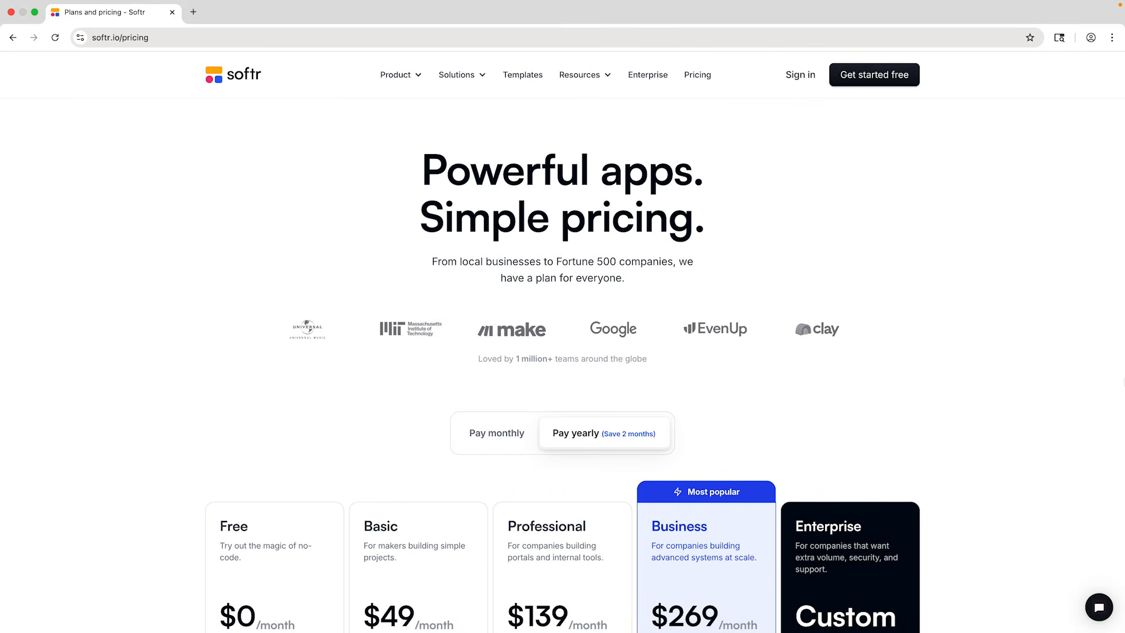
pyautogui.scroll(-6, 562, 363)
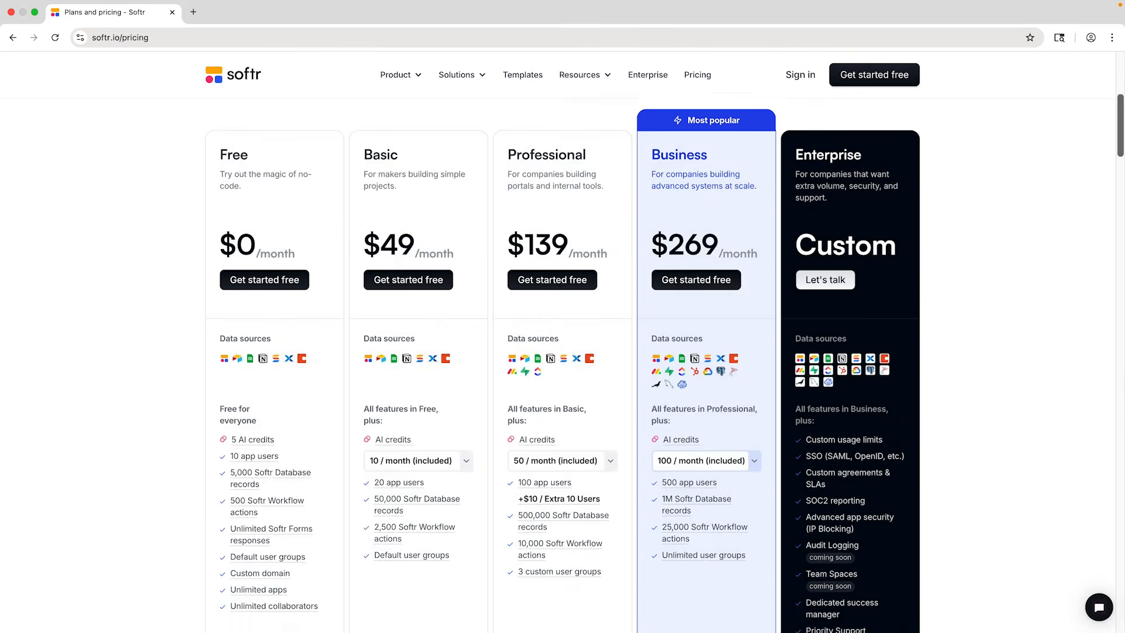